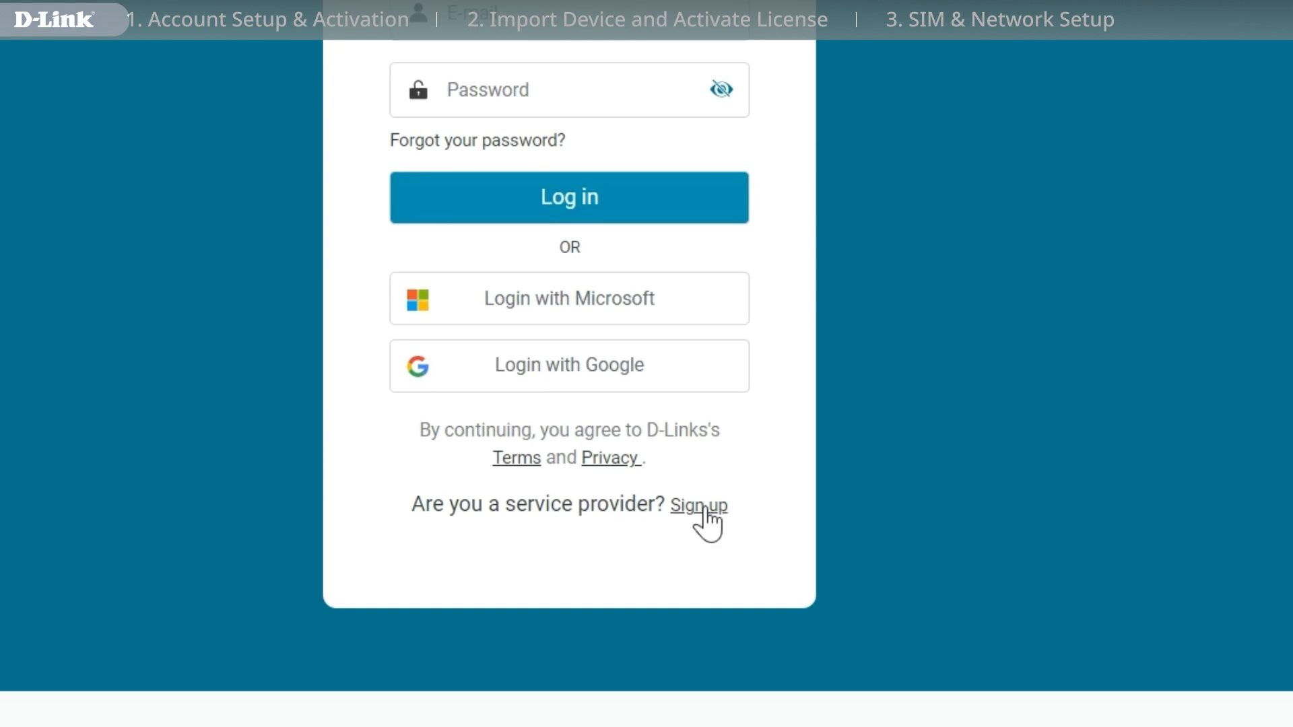
# Start a service-provider sign-up with Taiwan region, Taiwan, Republic of China country and GMT +8:00 time zone.
pyautogui.click(705, 506)
pyautogui.click(638, 383)
pyautogui.click(626, 606)
pyautogui.click(643, 449)
pyautogui.scroll(-20, 649, 384)
pyautogui.click(635, 270)
pyautogui.click(614, 518)
pyautogui.scroll(-6, 648, 463)
pyautogui.click(648, 446)
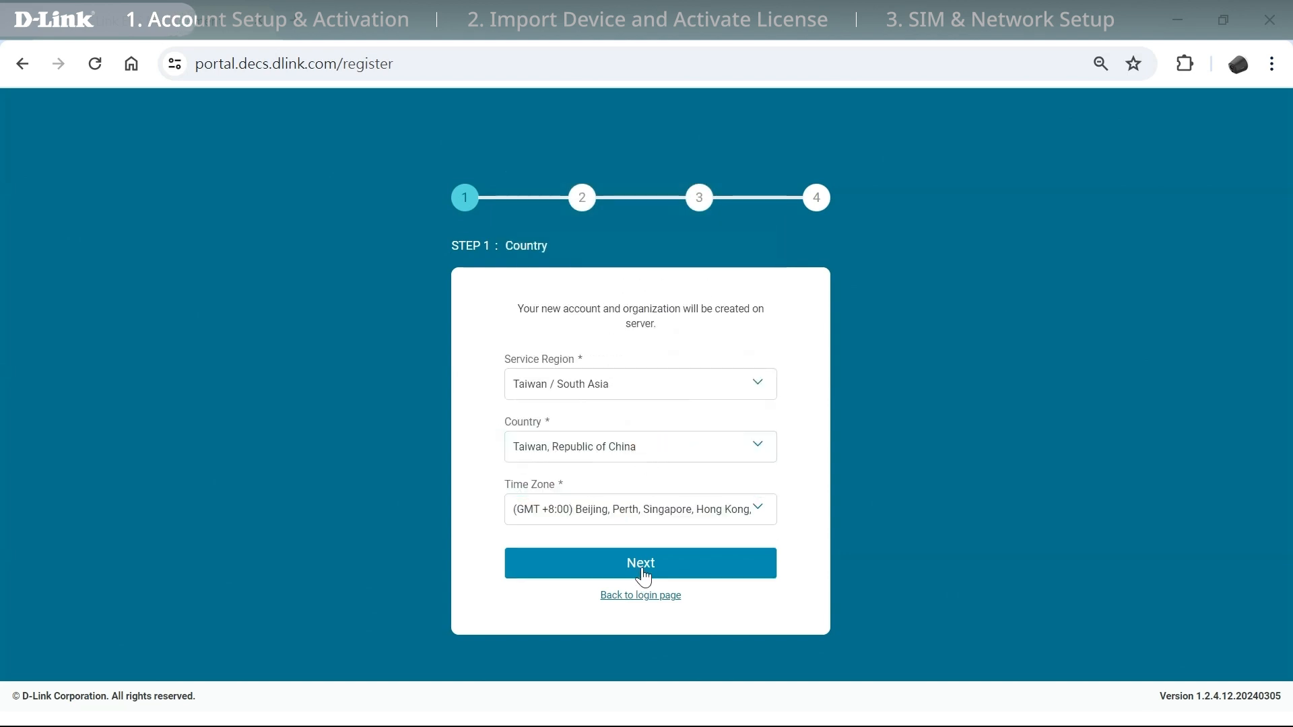
# Enter organization name 'AAA' and the organization's contact details.
pyautogui.click(641, 564)
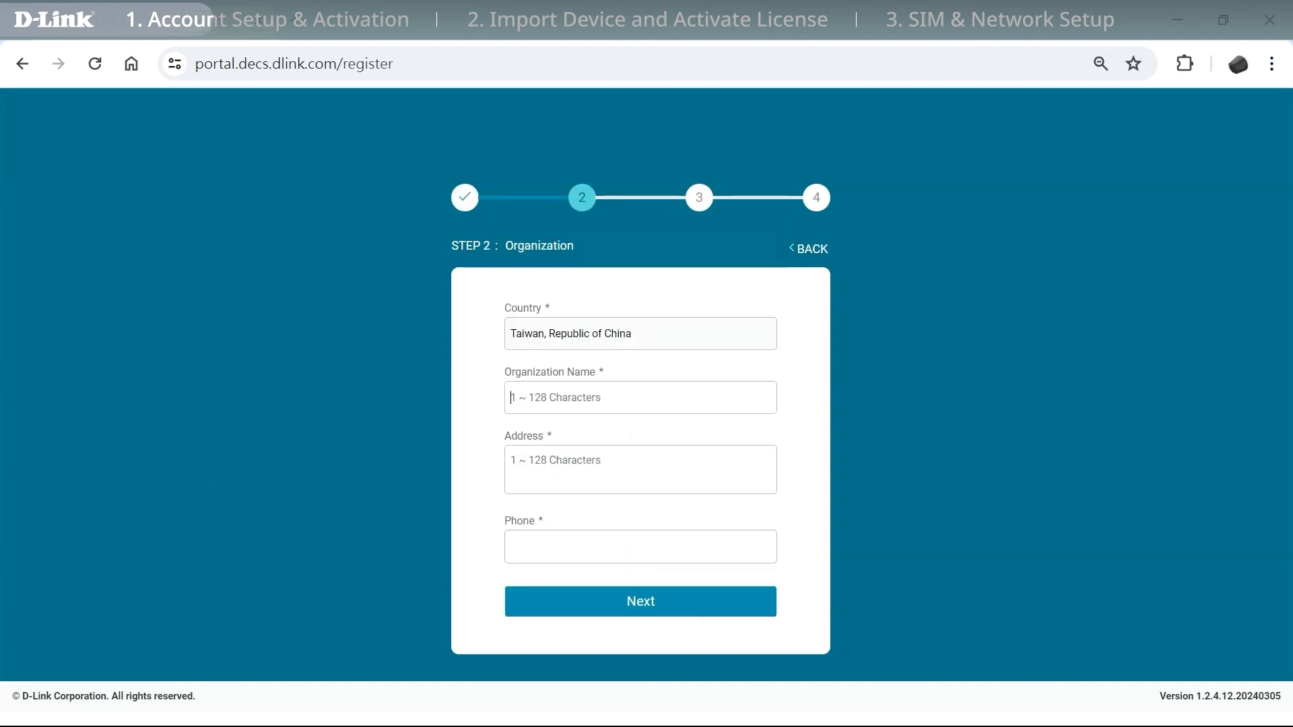
pyautogui.write('AAA')
pyautogui.click(611, 475)
pyautogui.write('TE')
pyautogui.write('1234567890')
pyautogui.click(650, 599)
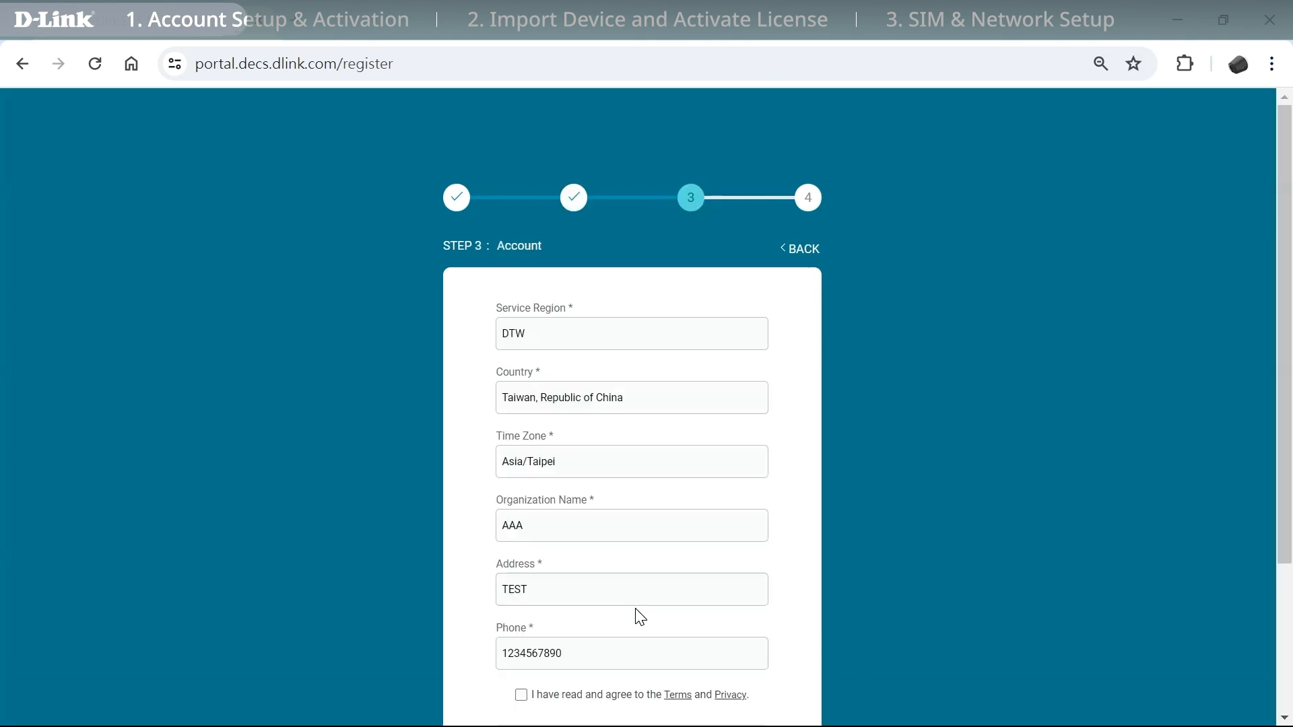
# Accept the terms, register with e-mail, set and confirm the account password, and create the account.
pyautogui.scroll(-2, 656, 637)
pyautogui.click(523, 491)
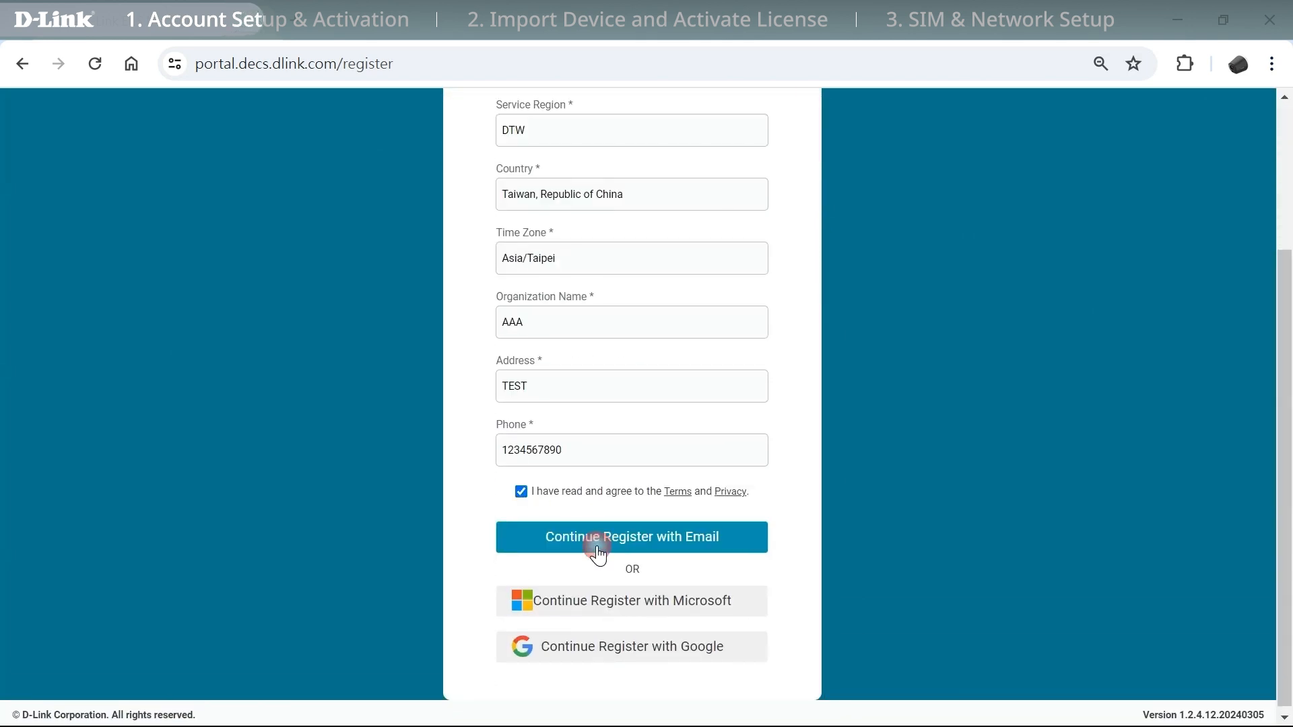
pyautogui.click(600, 547)
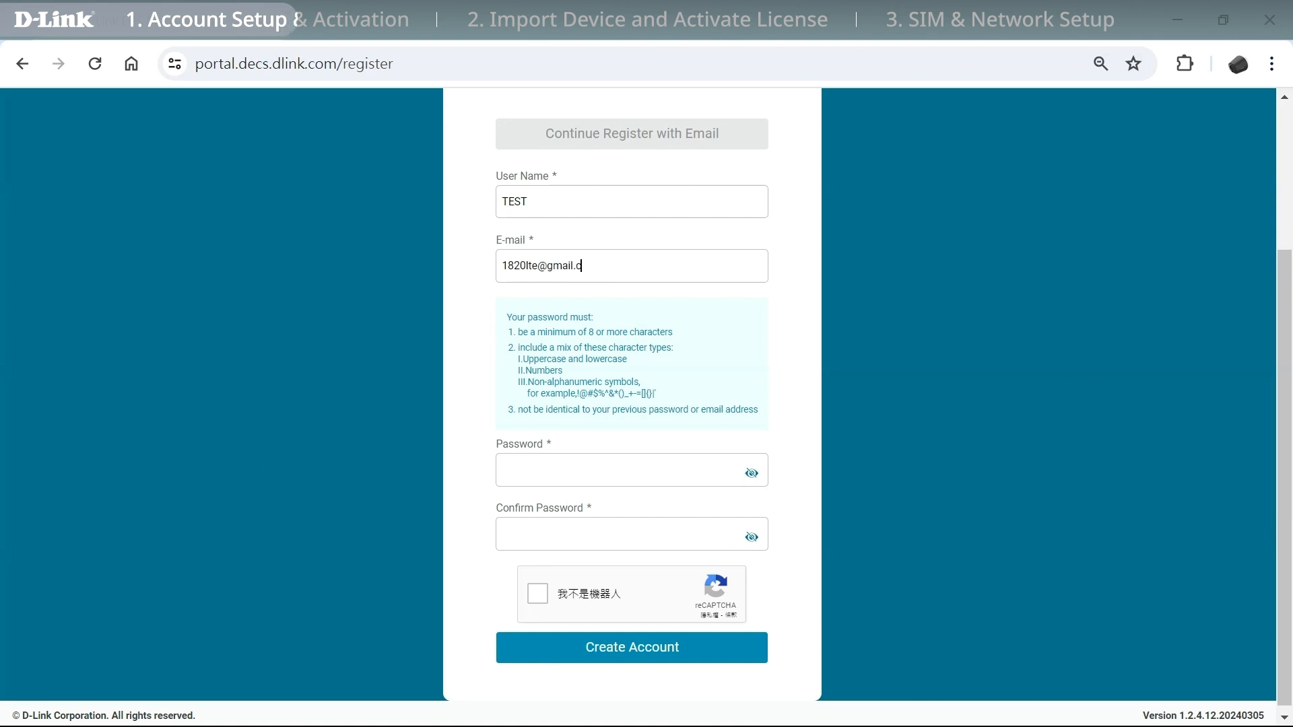
pyautogui.click(572, 470)
pyautogui.write('••••••••••••••')
pyautogui.click(571, 532)
pyautogui.write('••••••••••••••')
pyautogui.click(537, 594)
pyautogui.click(658, 655)
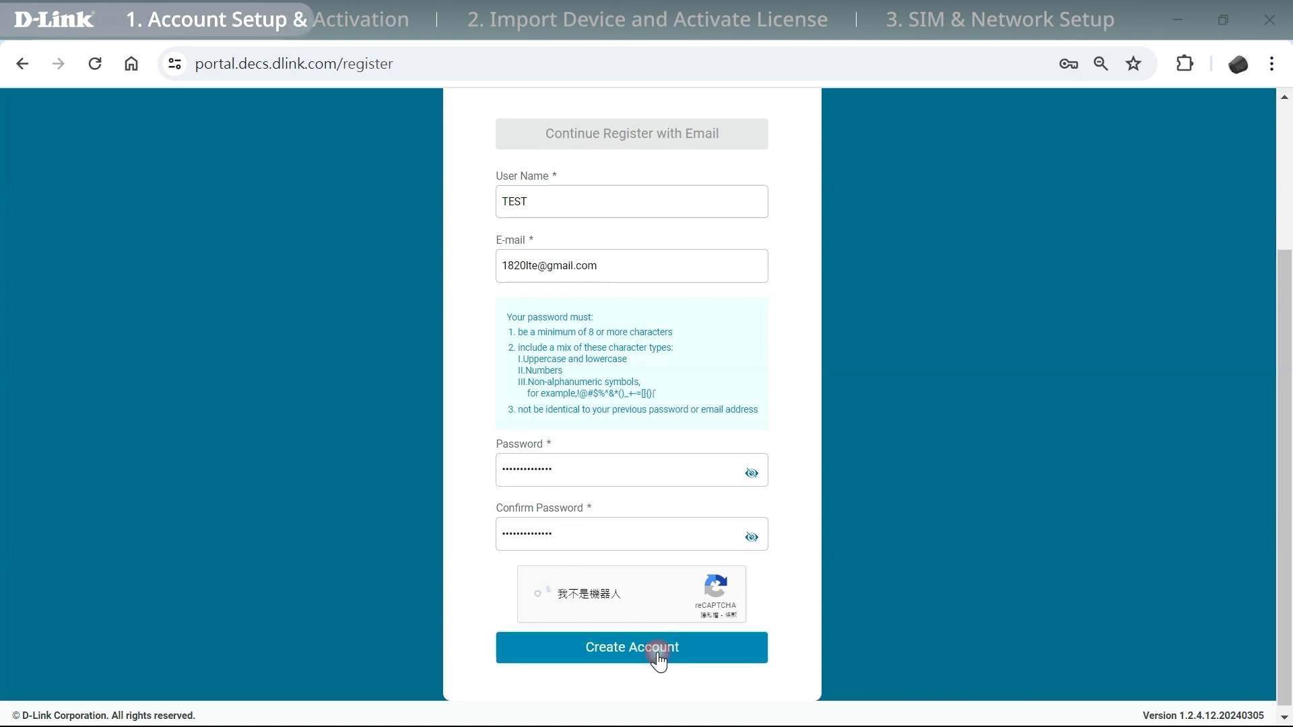
pyautogui.click(674, 660)
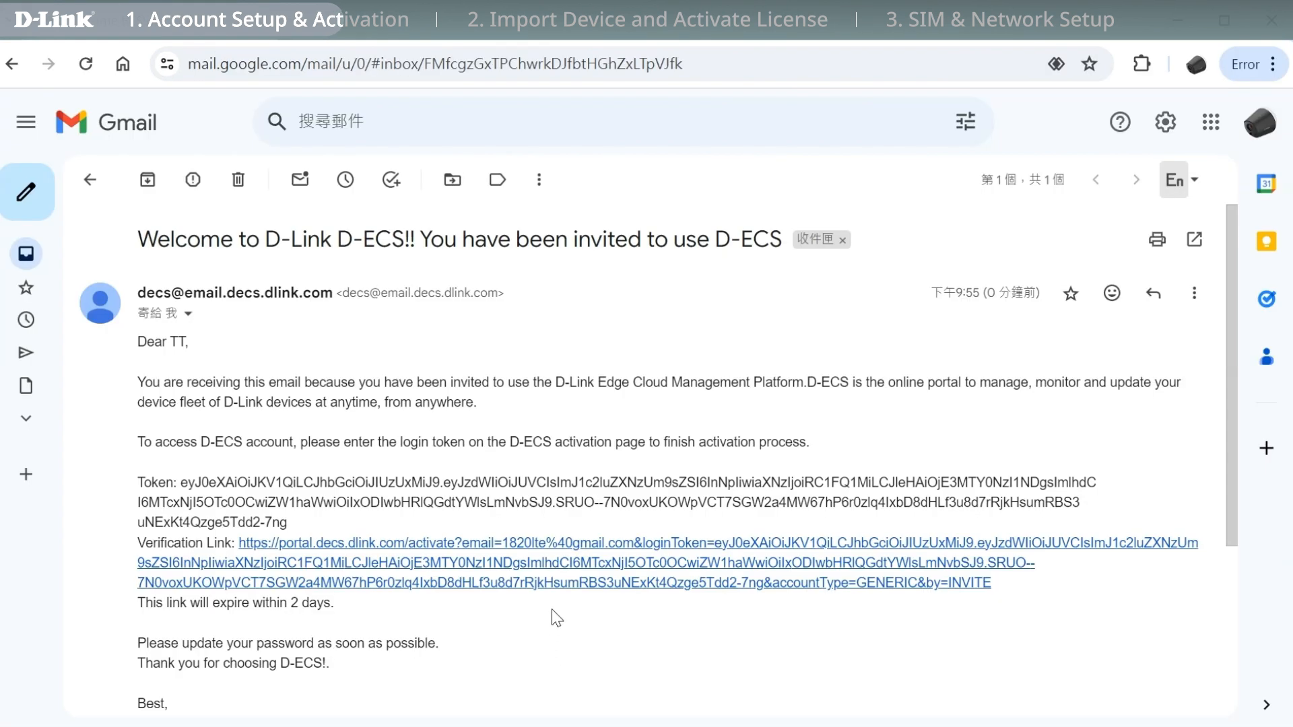
# Open the email's activation link and set and confirm a new account password.
pyautogui.click(558, 566)
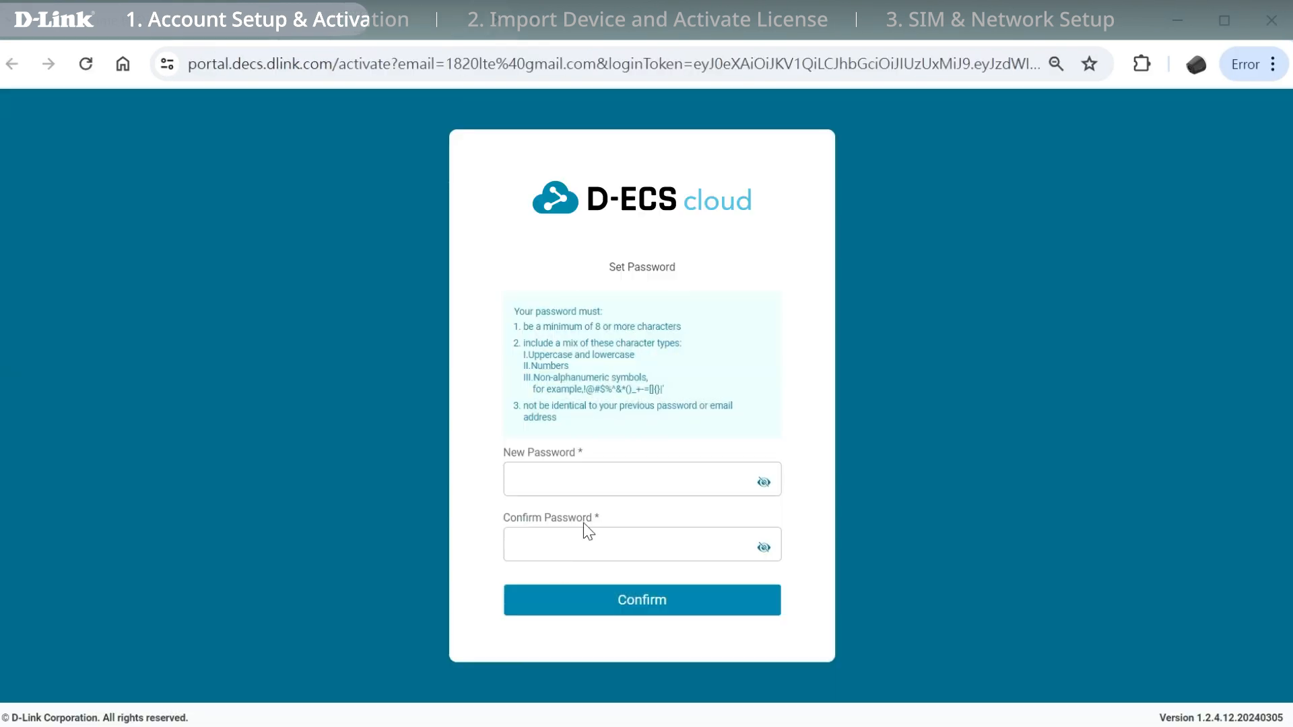
pyautogui.click(579, 478)
pyautogui.write('••••••••••••••')
pyautogui.press('Tab')
pyautogui.write('••••••••••••••')
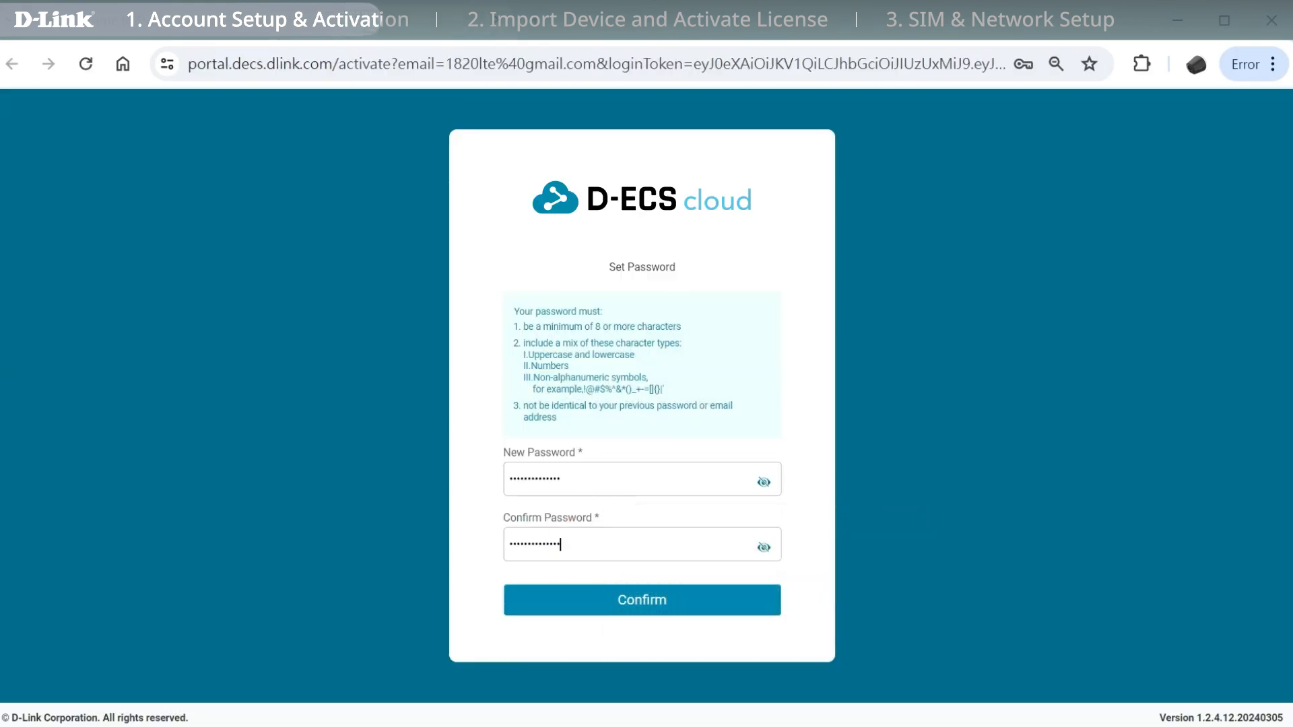
pyautogui.click(568, 604)
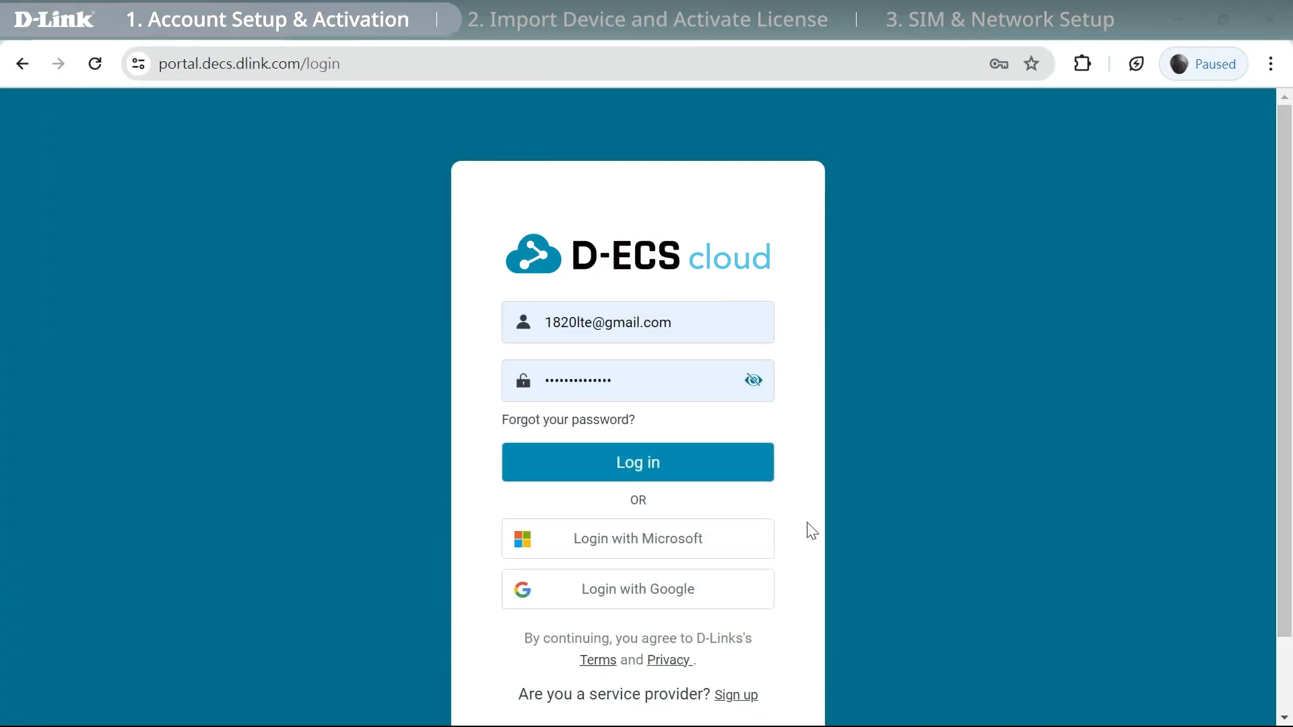
# Log in and open the Request Licenses form under Licenses > Available.
pyautogui.click(710, 479)
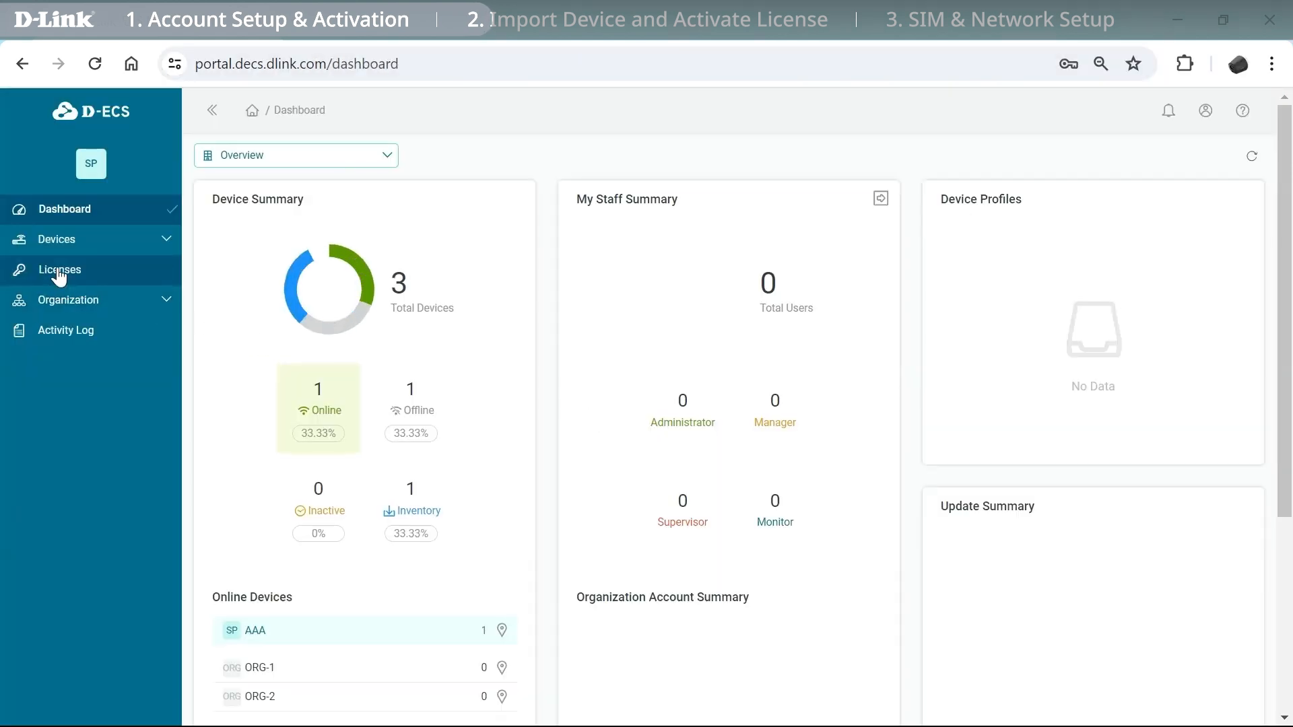
pyautogui.click(62, 270)
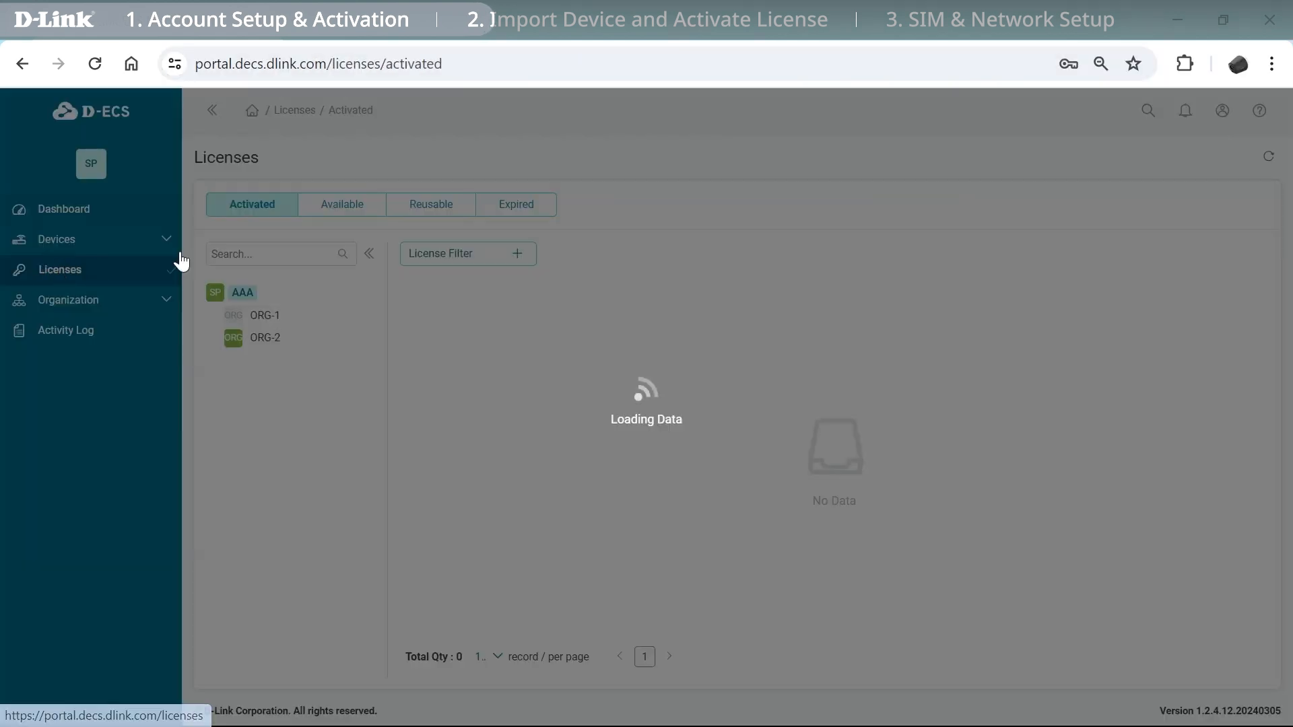
pyautogui.click(342, 204)
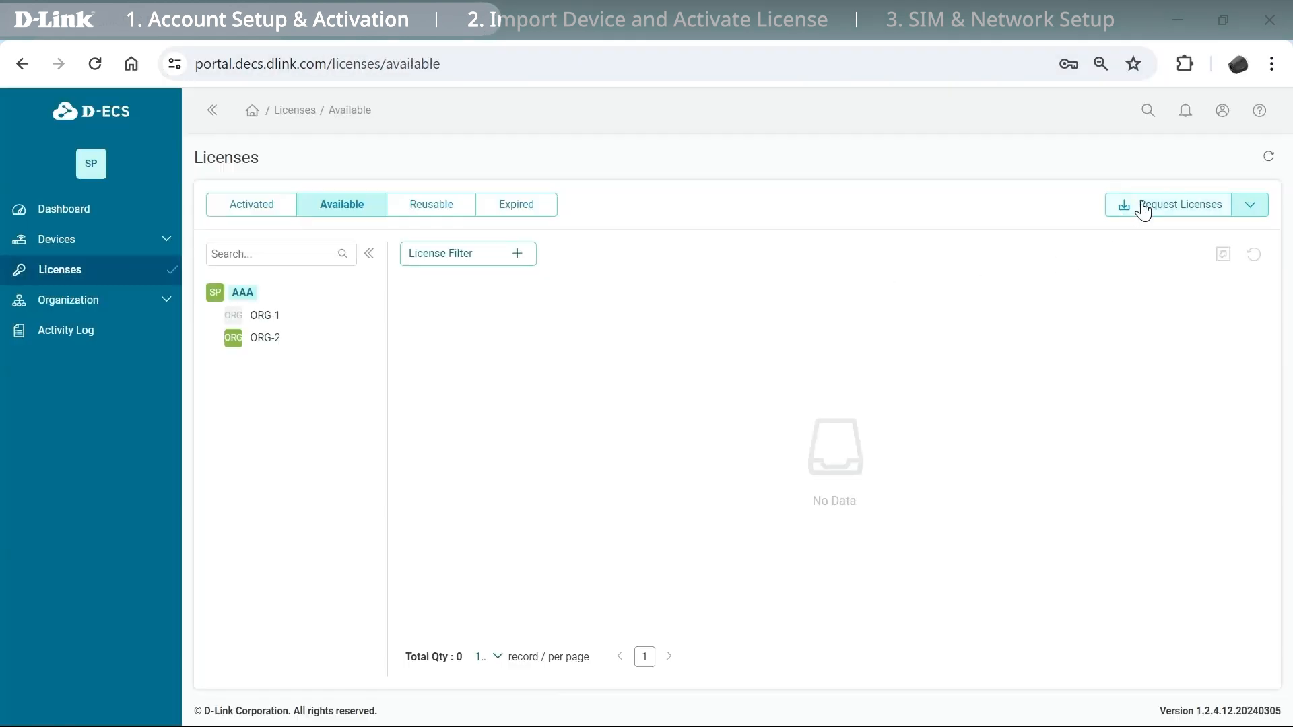
pyautogui.click(1143, 209)
# Save the example license file to Downloads and show it in its folder.
pyautogui.click(445, 325)
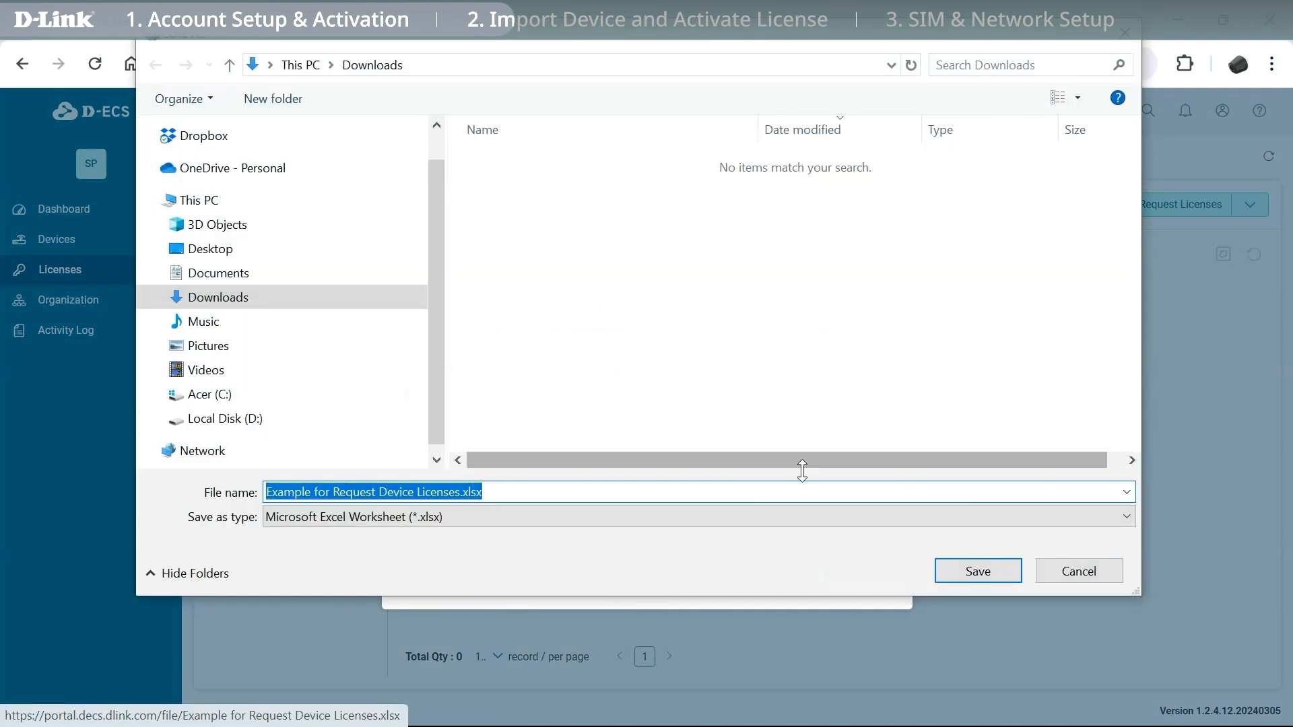
pyautogui.click(960, 567)
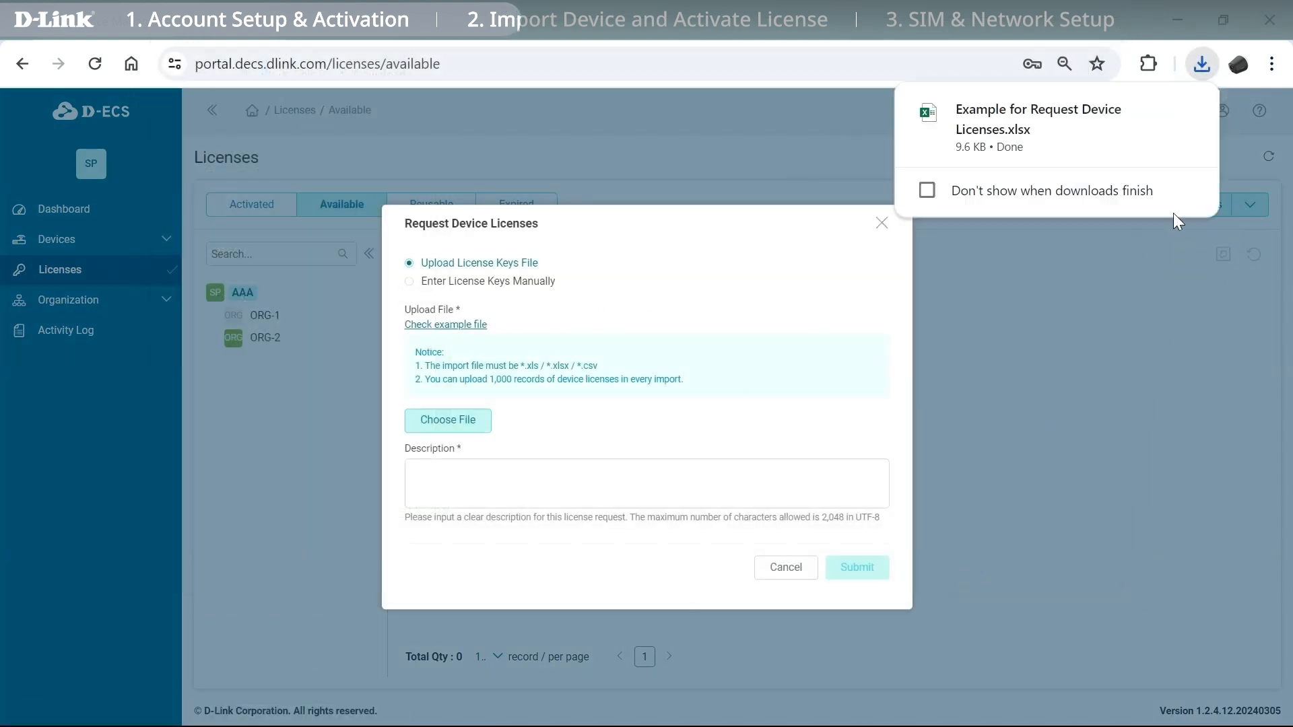
pyautogui.moveTo(1108, 156)
pyautogui.click(1149, 112)
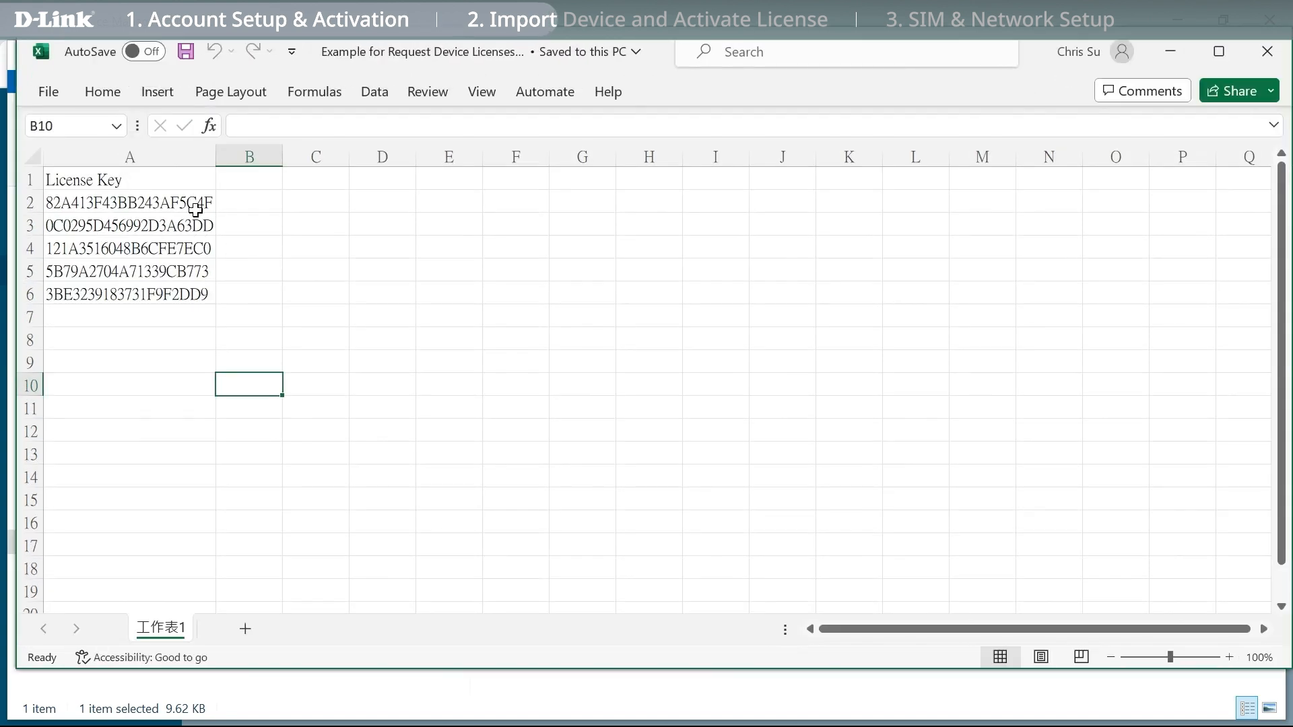
# Clear the sample keys in A2:A7 and paste the router's license key into A2.
pyautogui.moveTo(196, 202); pyautogui.dragTo(175, 321)
pyautogui.press('Delete')
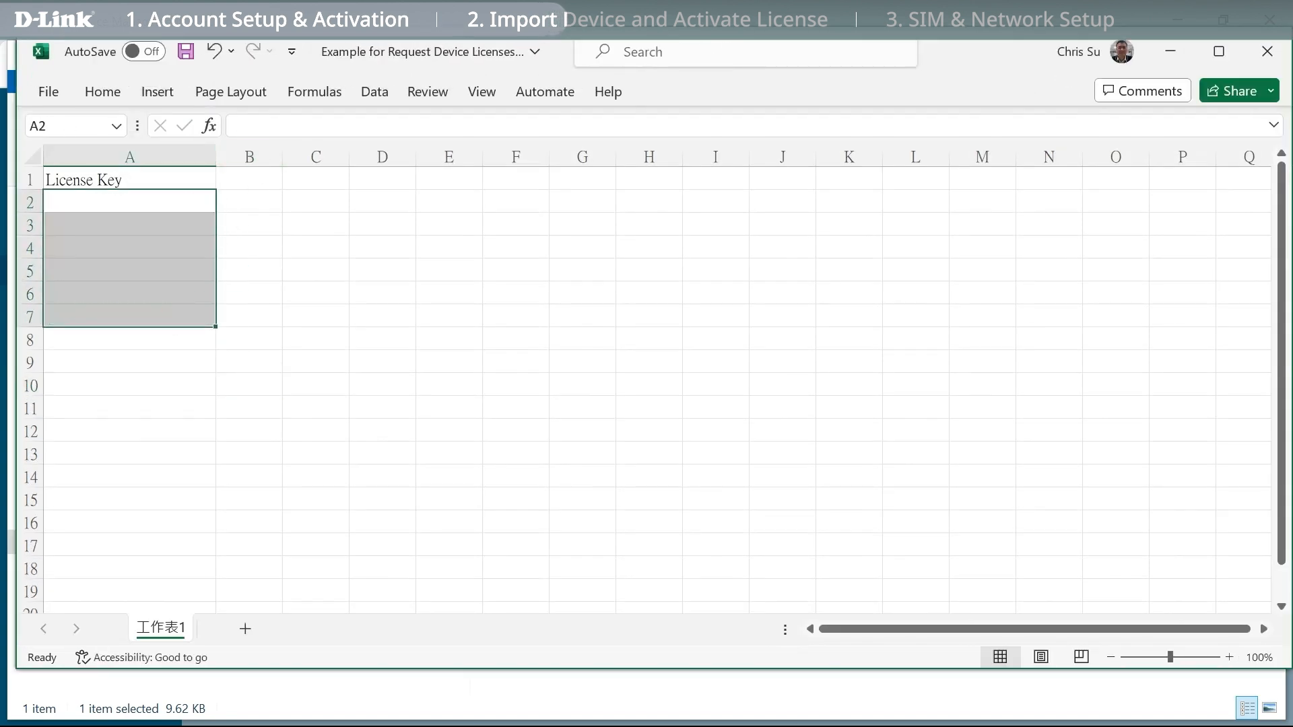
pyautogui.click(130, 206)
pyautogui.click(299, 133)
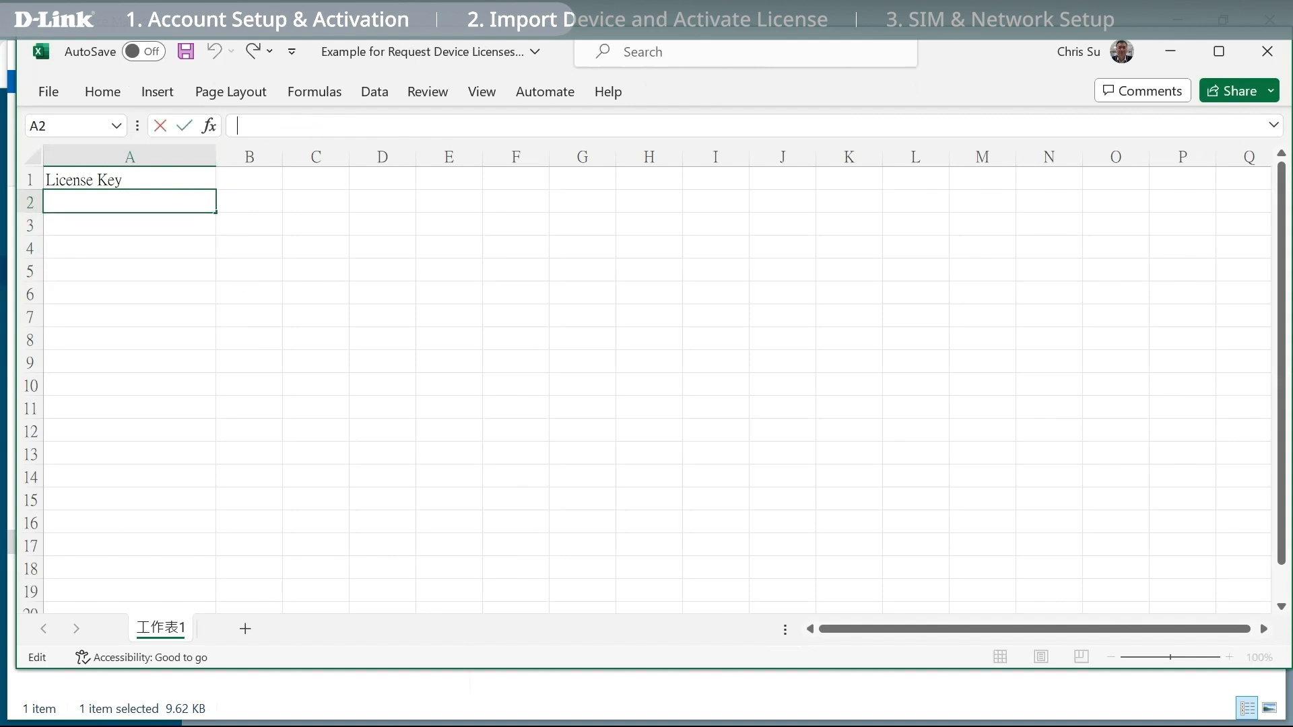
pyautogui.hotkey('ctrl', 'v')
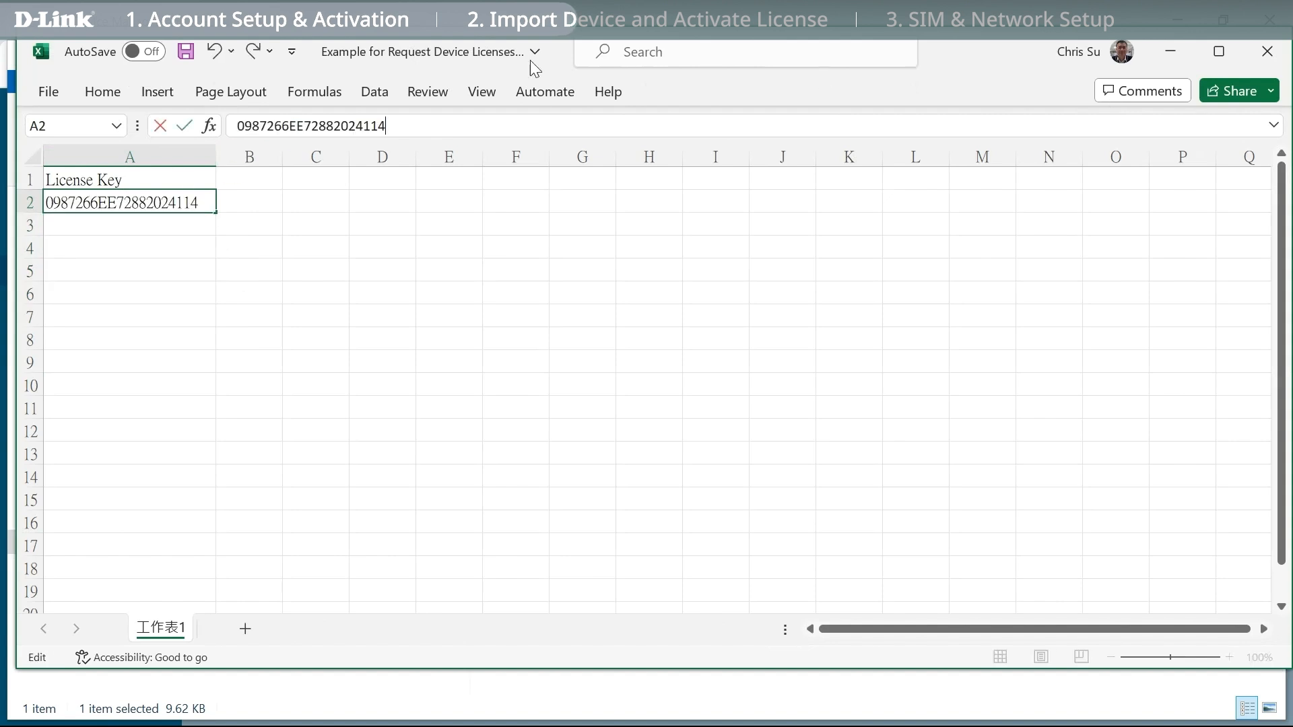
# Save the workbook, close Excel and minimize the Downloads folder.
pyautogui.click(185, 52)
pyautogui.click(1267, 51)
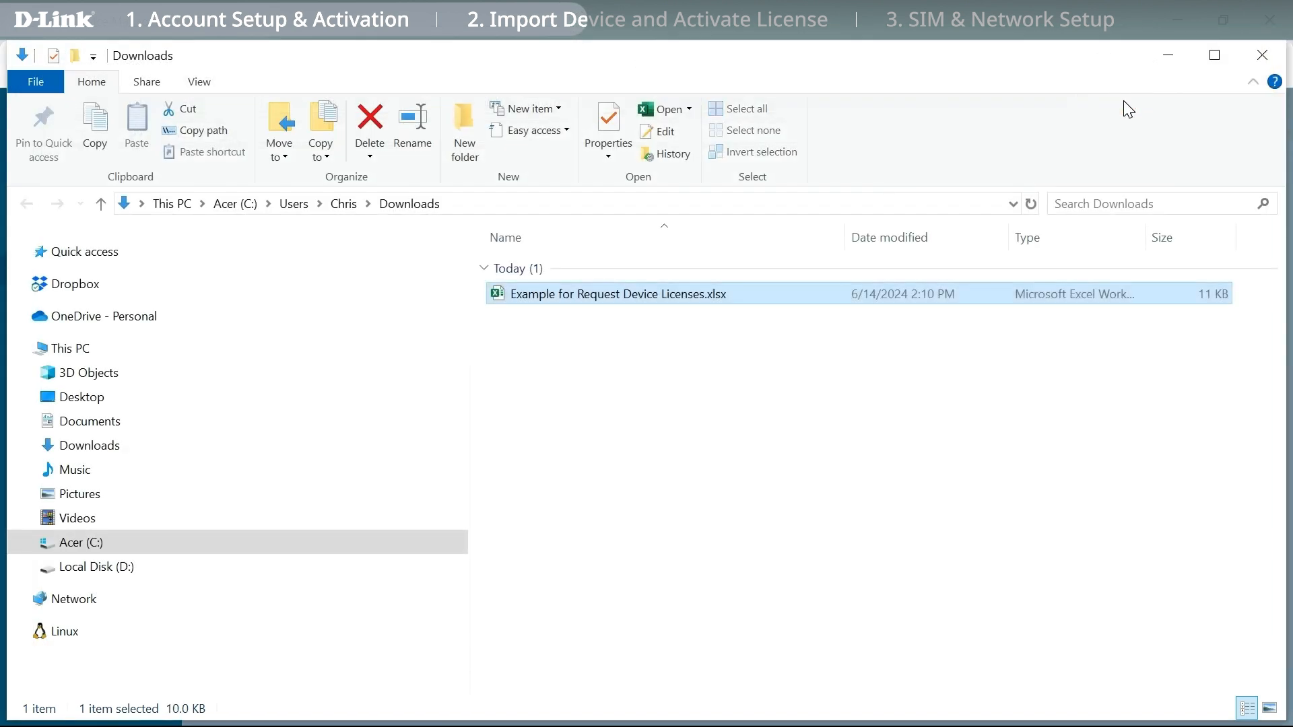
pyautogui.click(1168, 55)
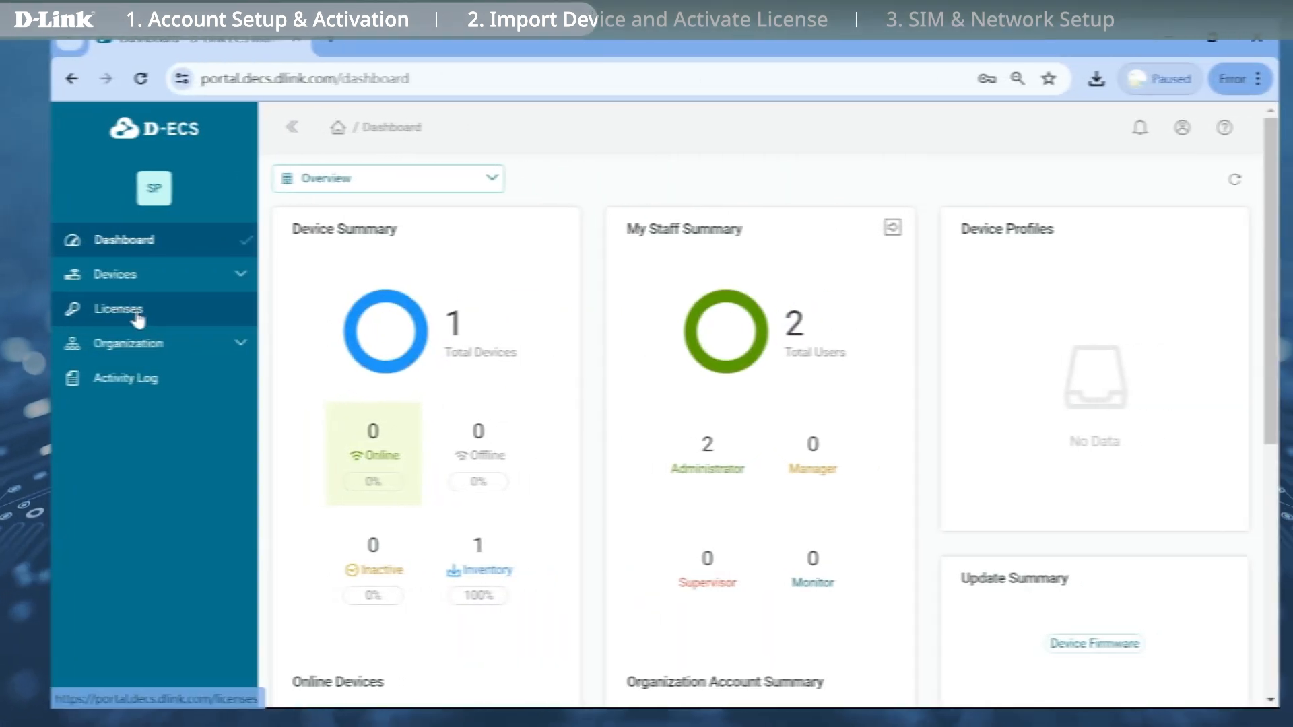
# In Licenses > Available > Request Licenses, attach the example license spreadsheet.
pyautogui.click(105, 307)
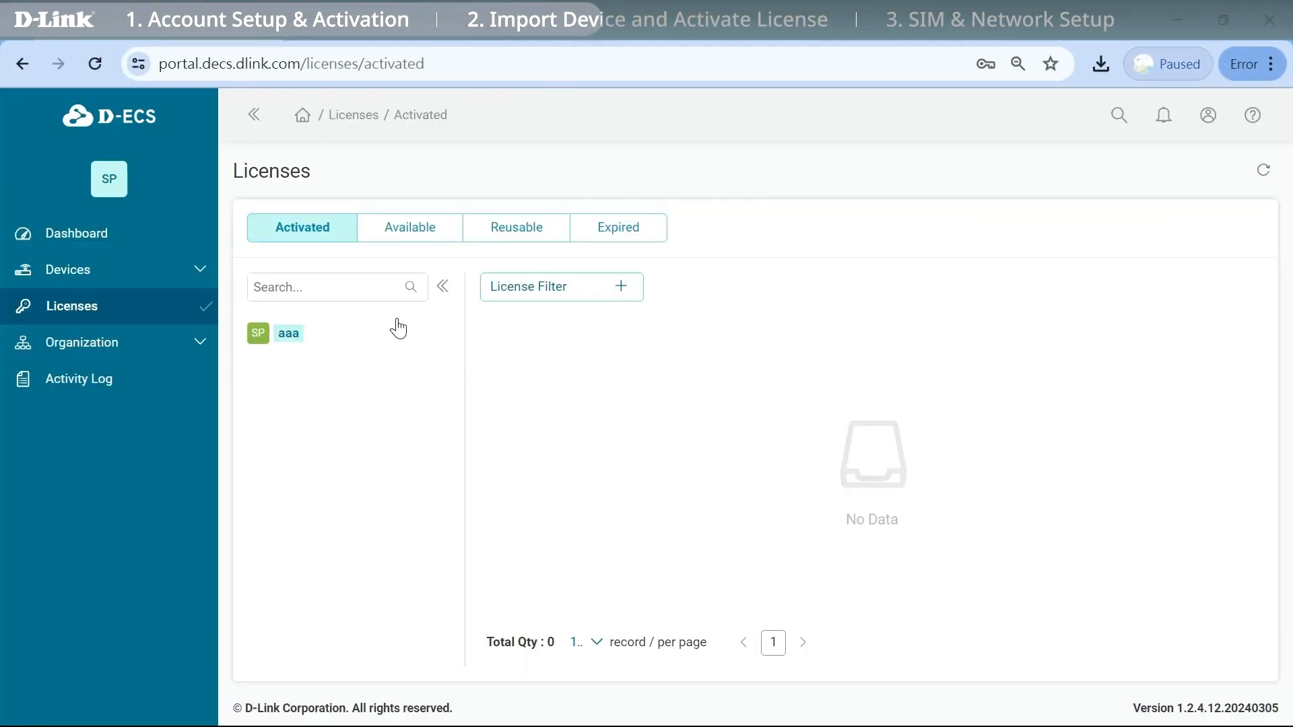
pyautogui.click(426, 233)
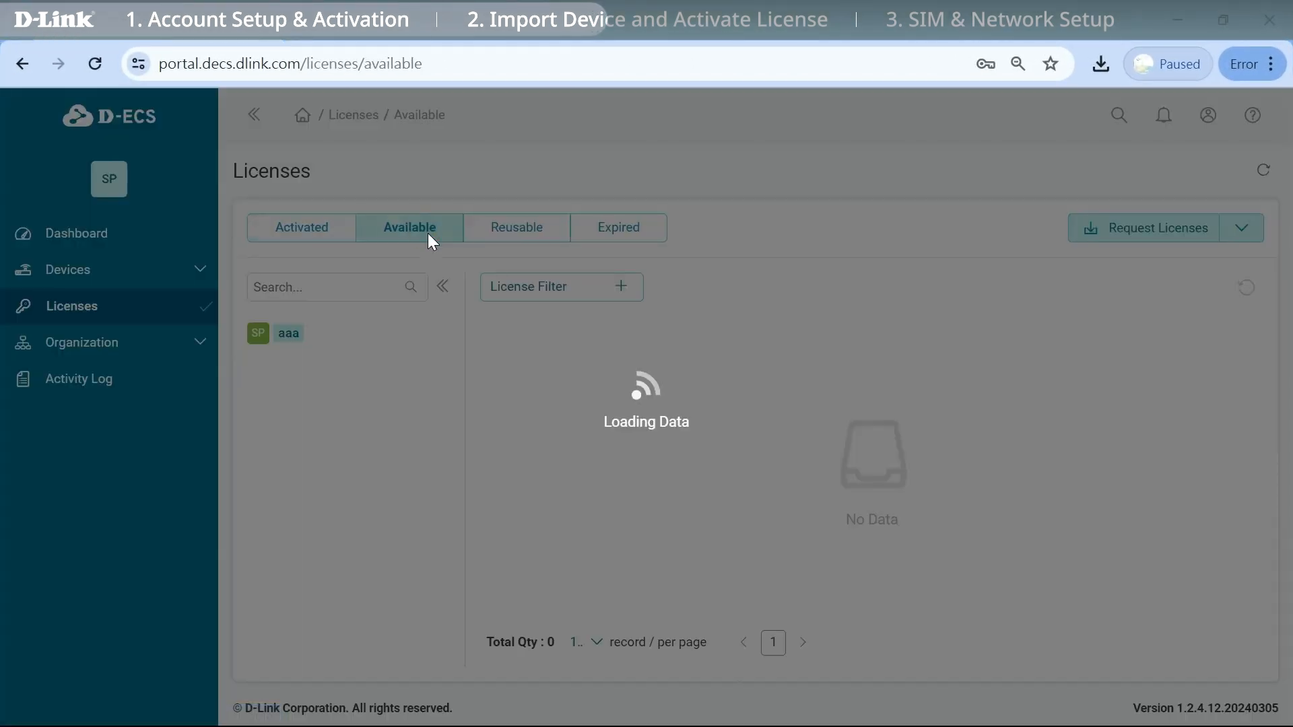
pyautogui.click(1120, 232)
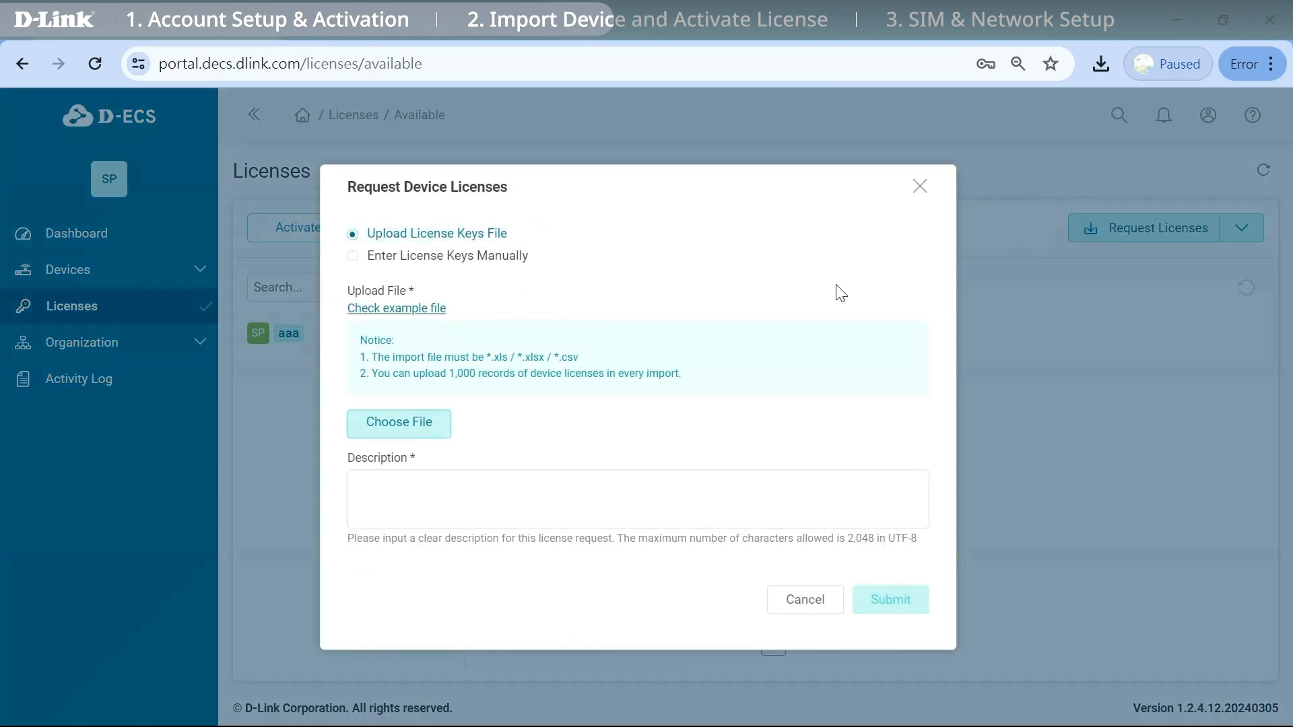
pyautogui.click(435, 426)
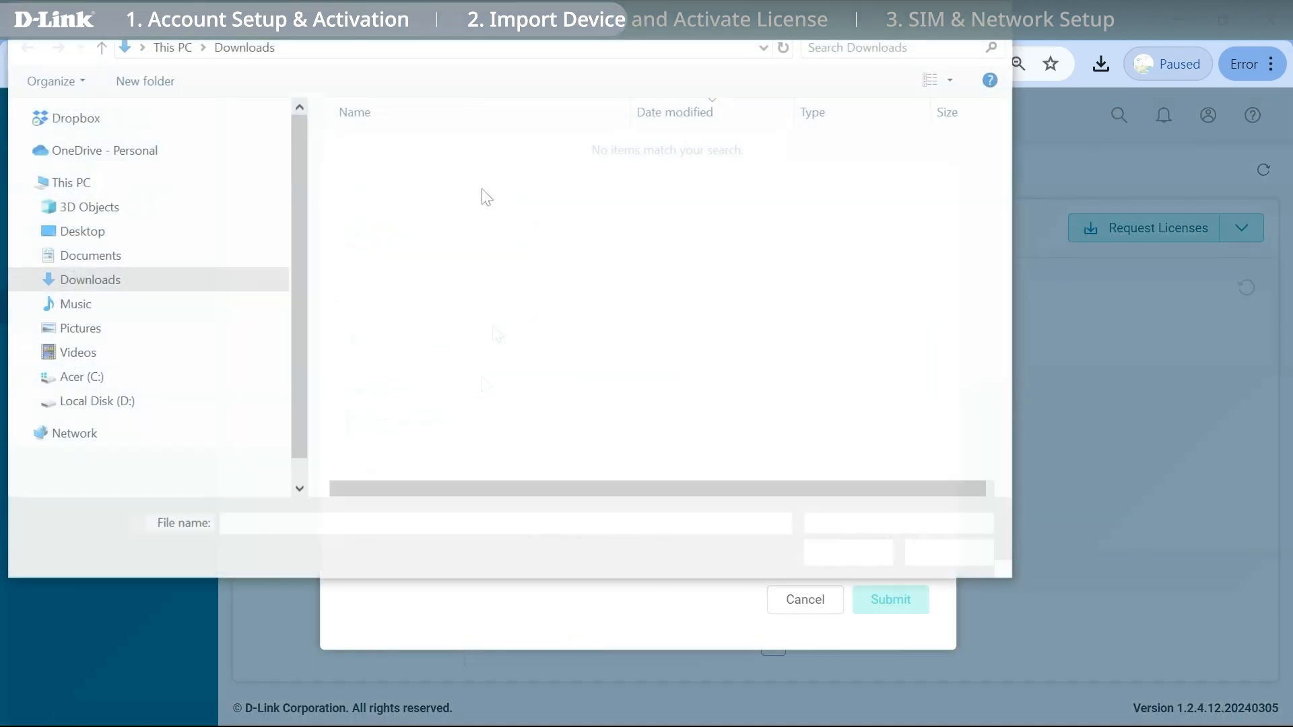
pyautogui.click(471, 145)
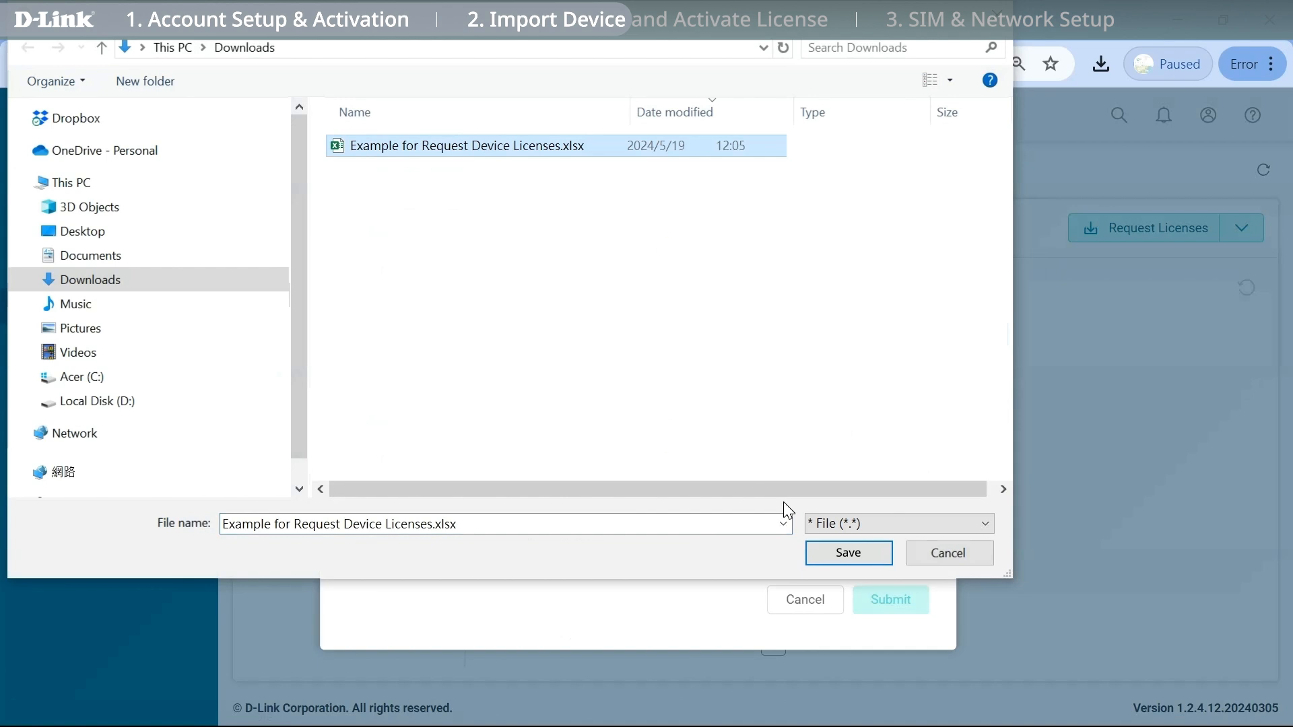
pyautogui.click(835, 552)
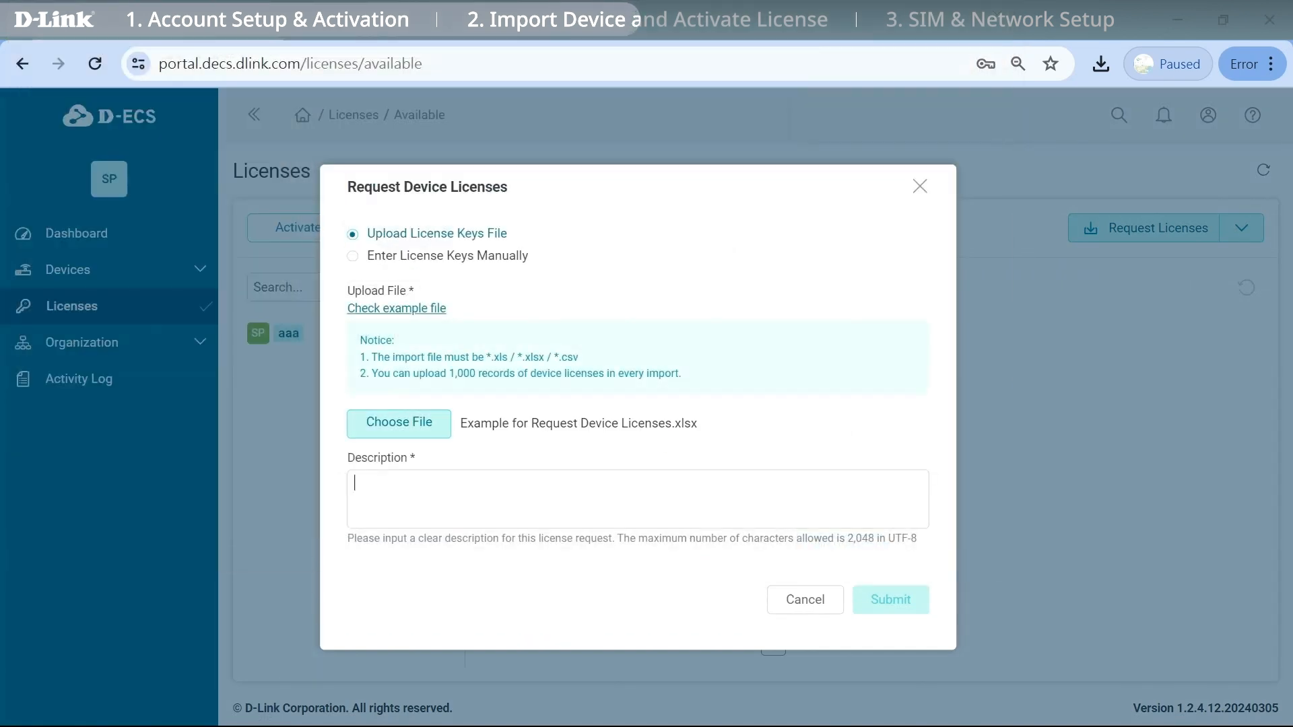
# Enter description '3', submit and confirm the request, then check the 3-year license row.
pyautogui.write('3 year license key')
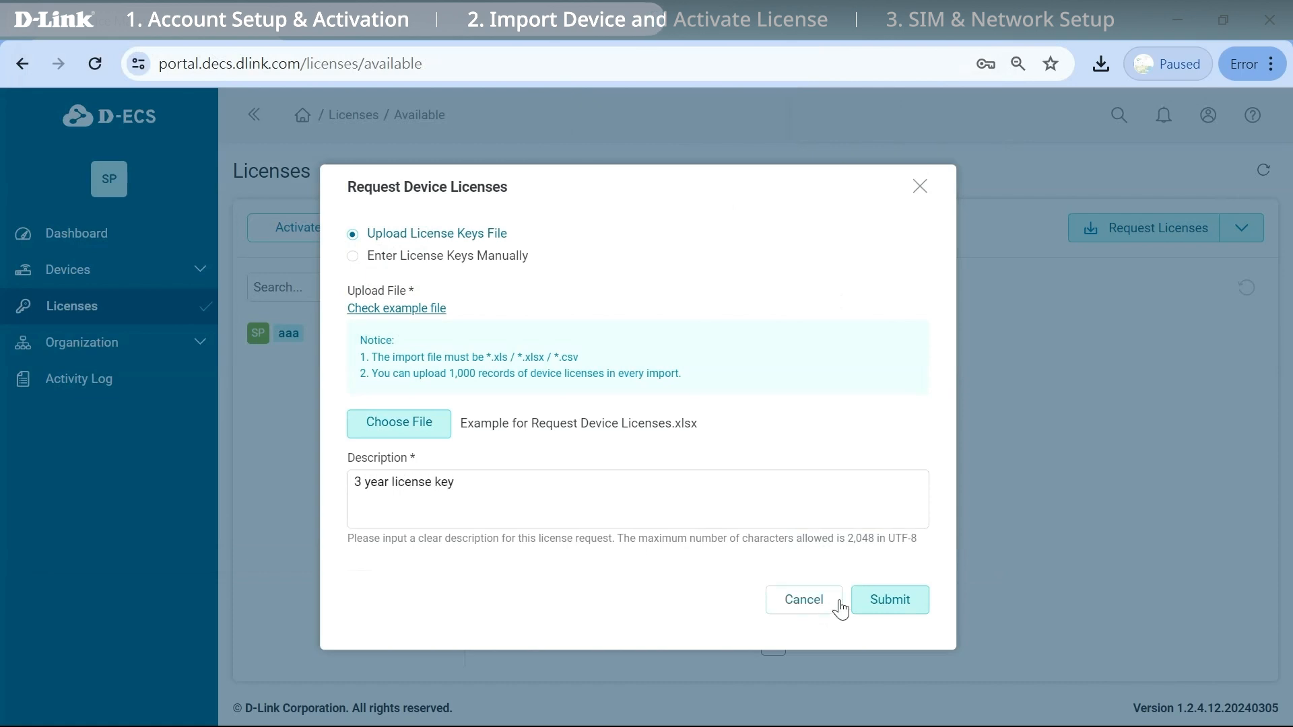
pyautogui.click(870, 606)
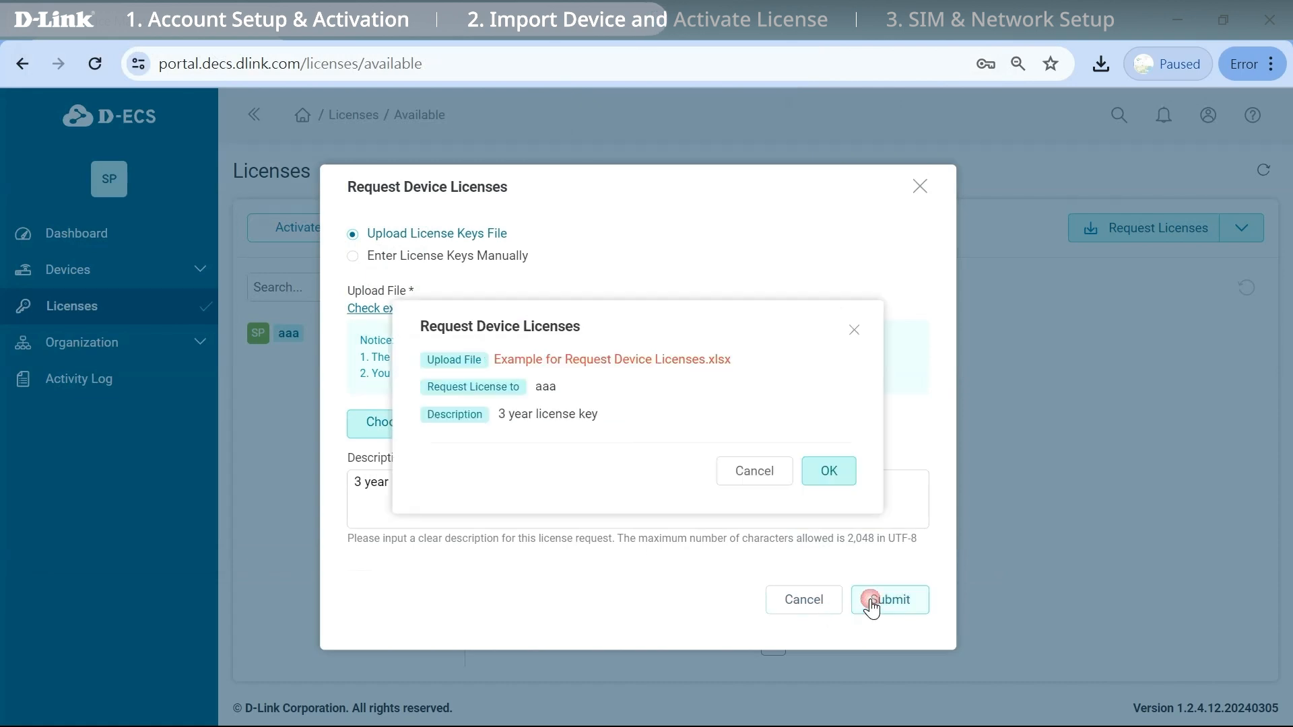
pyautogui.click(831, 474)
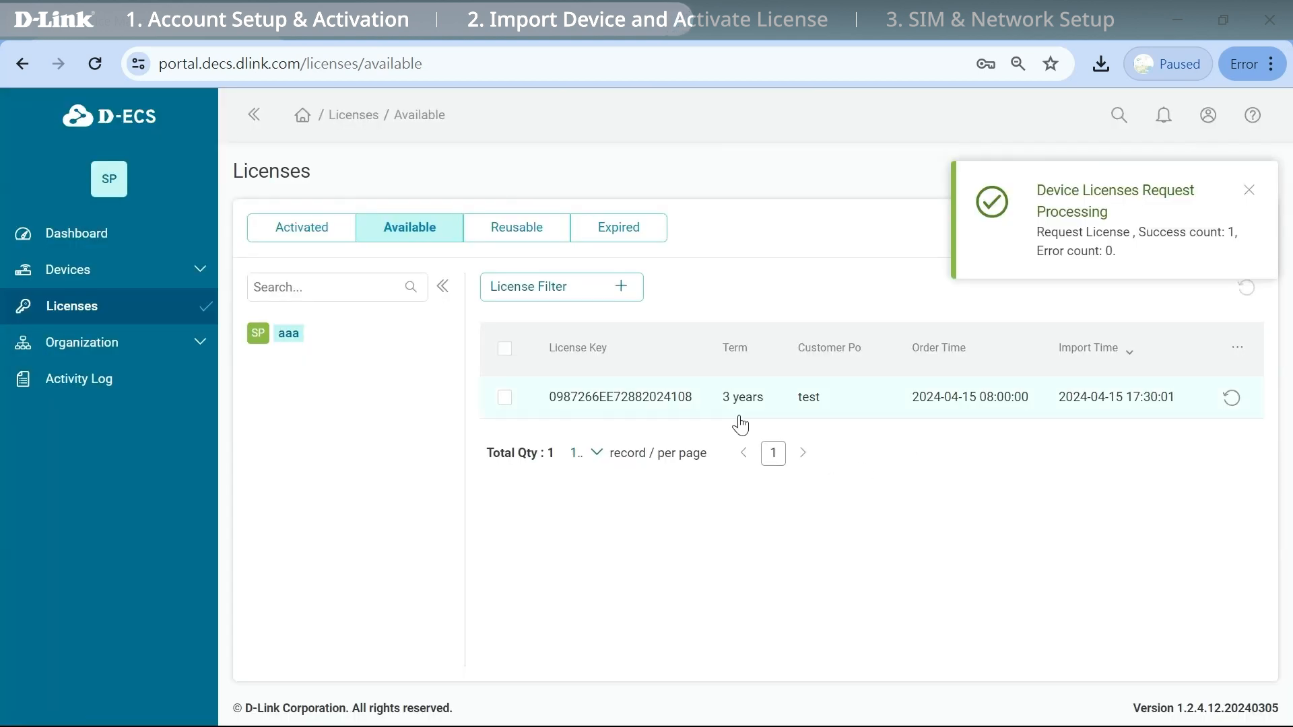
pyautogui.click(499, 398)
pyautogui.click(1248, 192)
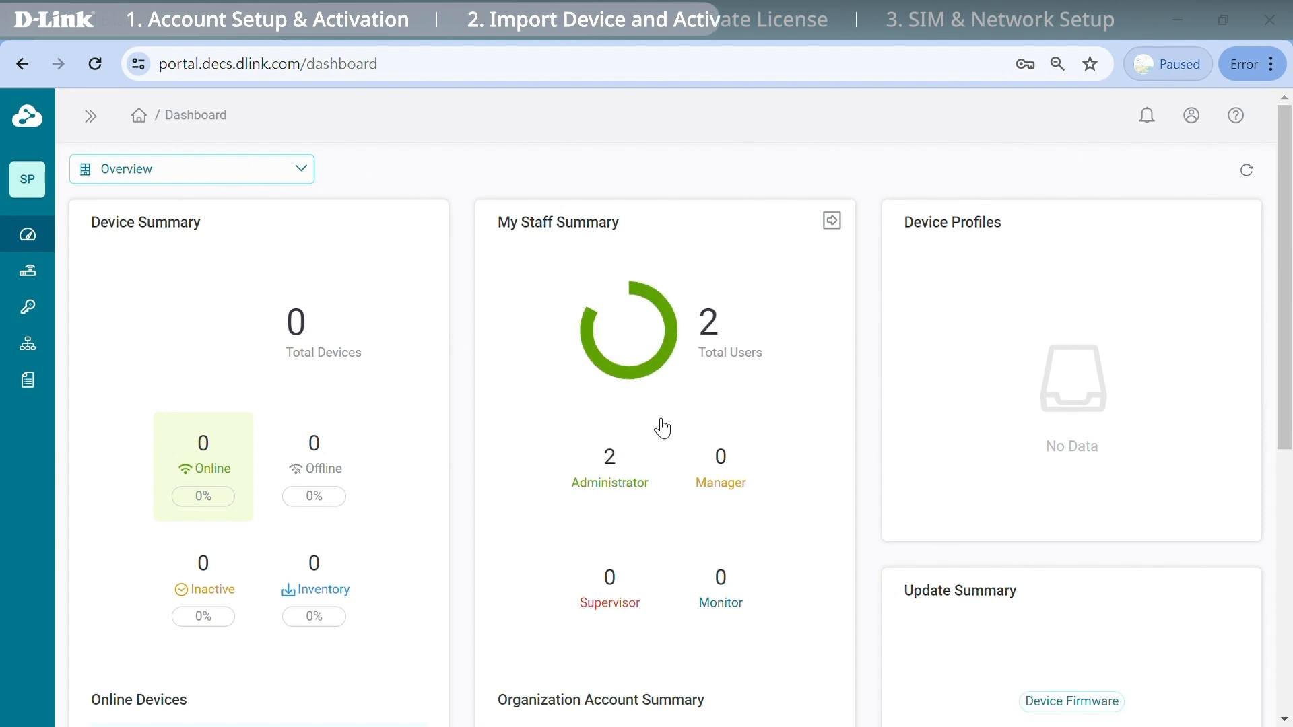
# Open Device Management > Inventory and start a manual serial-number device import.
pyautogui.click(27, 272)
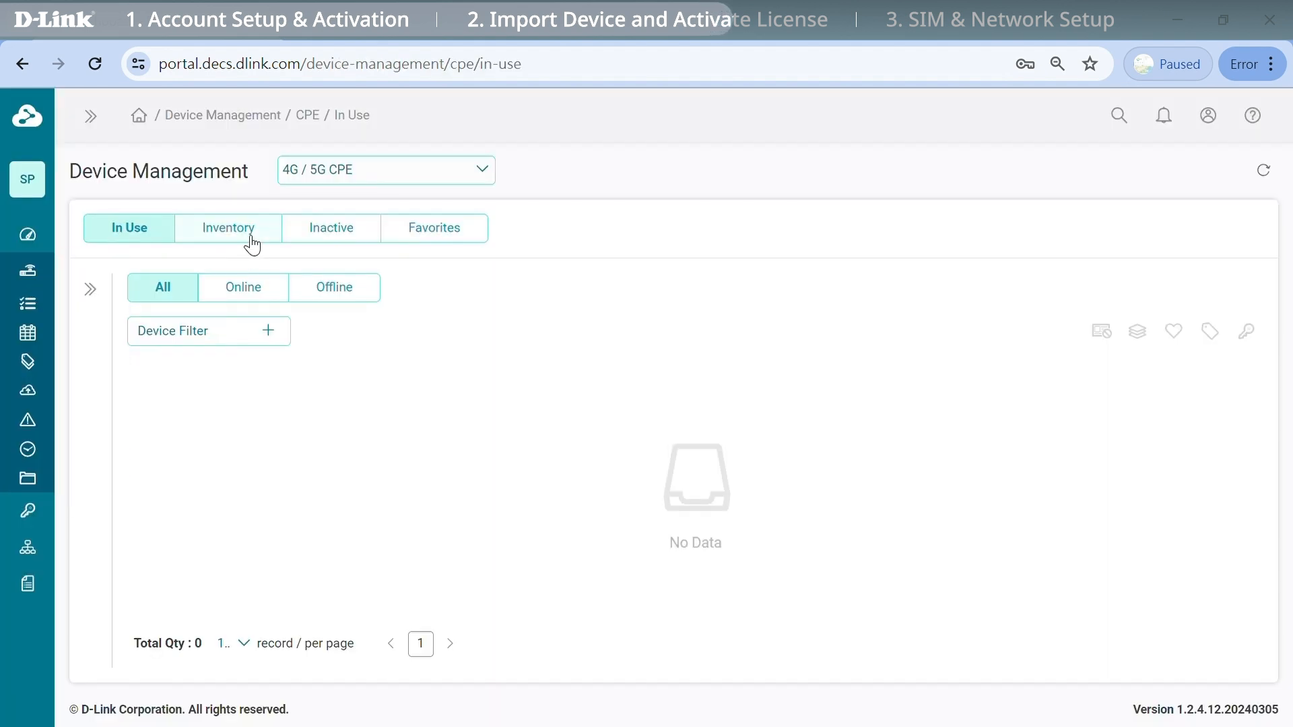
pyautogui.click(251, 244)
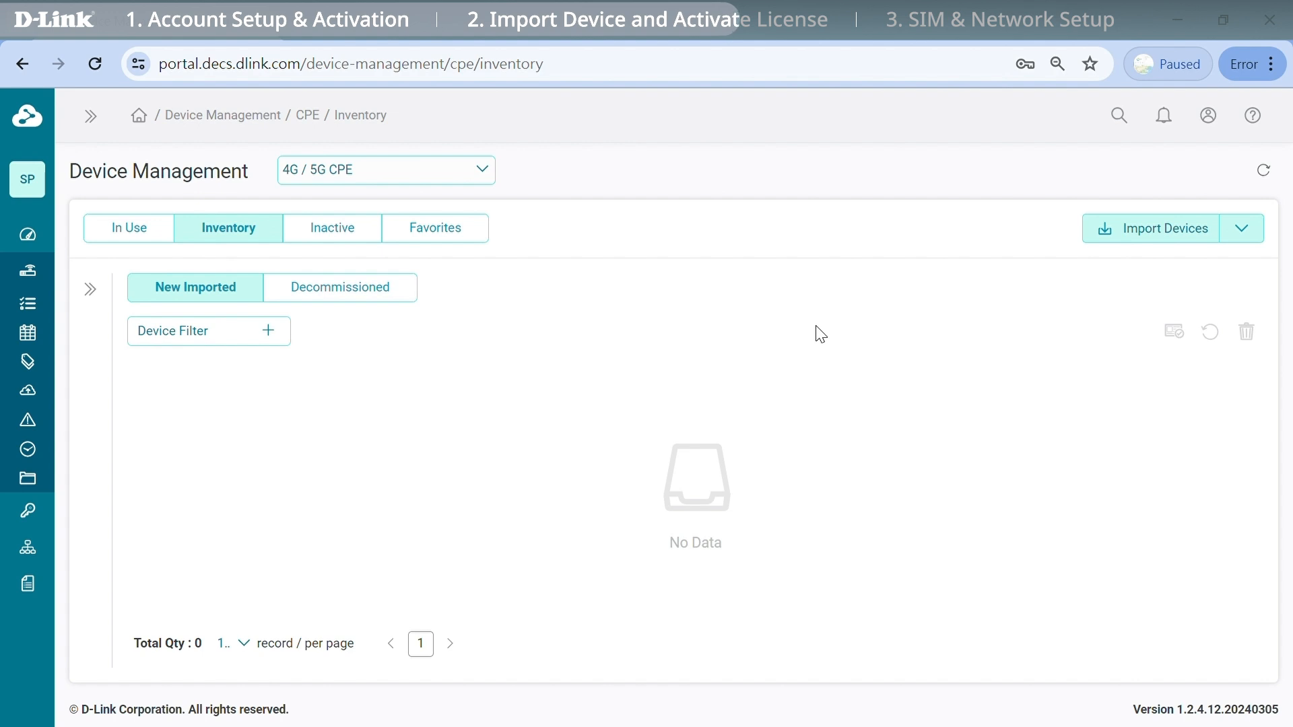
pyautogui.click(1148, 228)
pyautogui.click(447, 281)
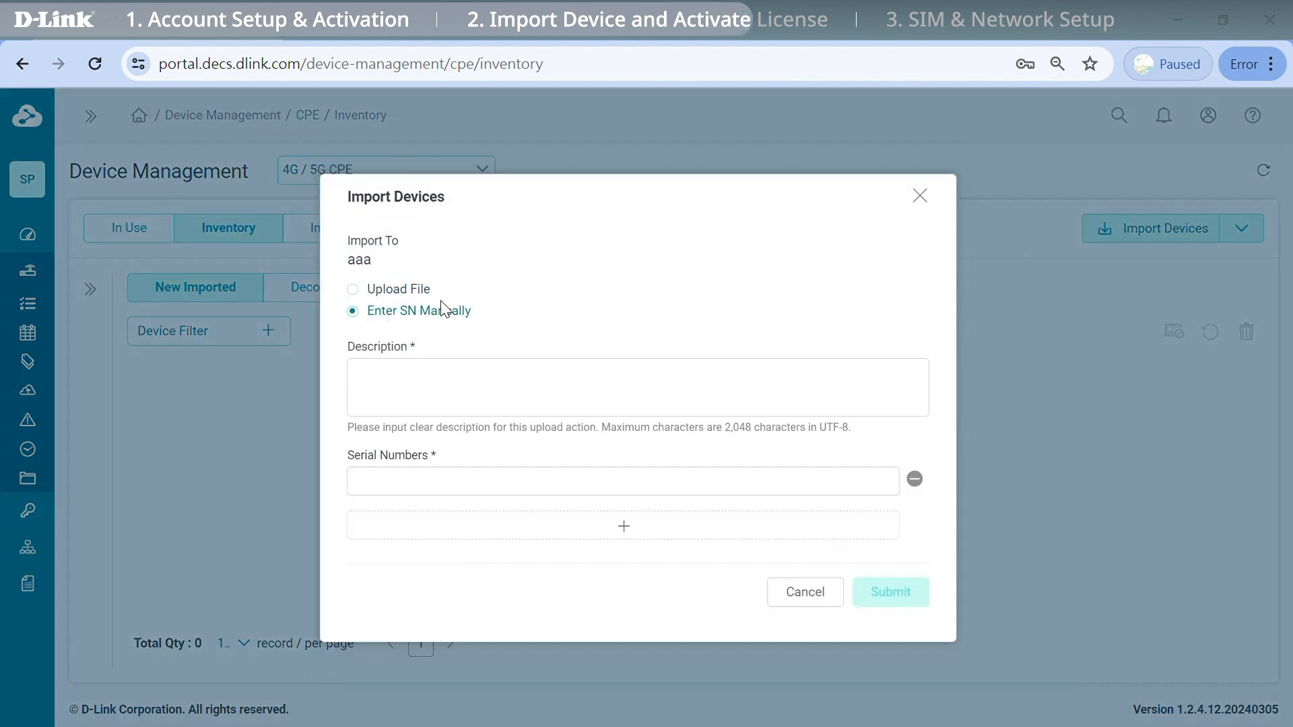
# Import serial ZZ23B00015 with description 'DOM-550-GSO', then submit and confirm.
pyautogui.write('DOM-550-GSO')
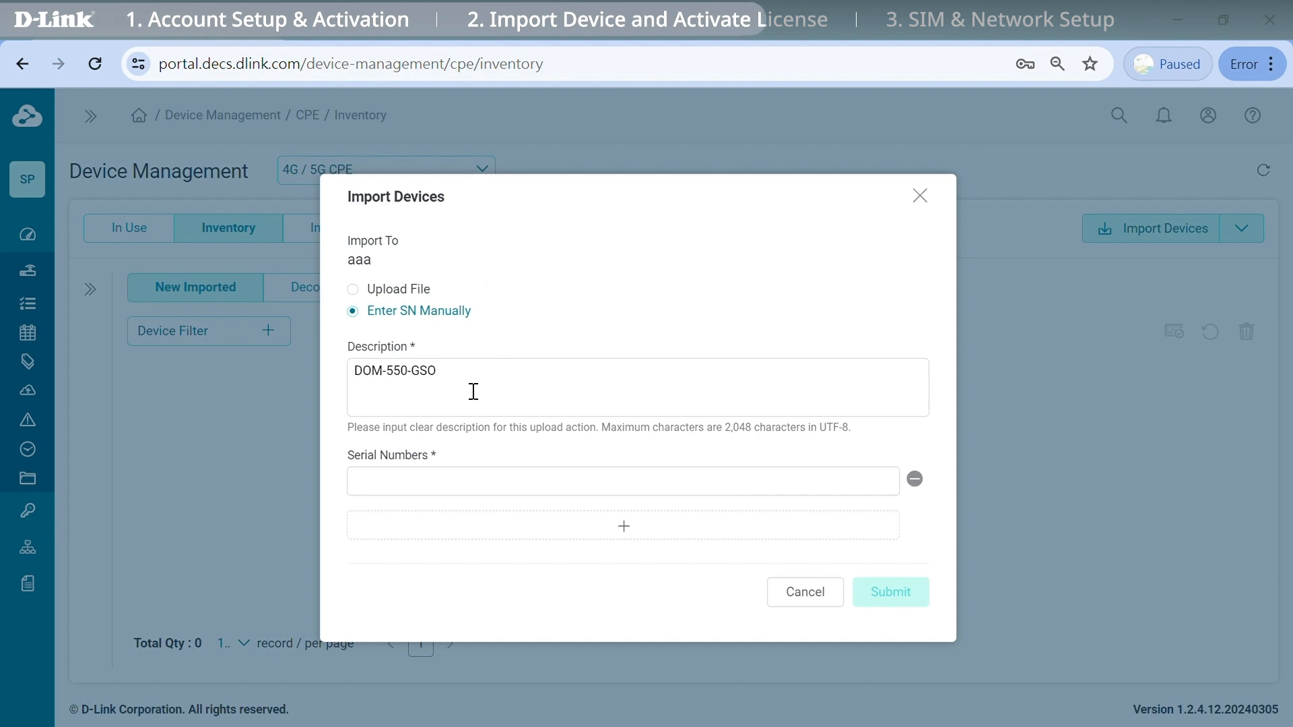
pyautogui.click(462, 482)
pyautogui.hotkey('ctrl', 'v')
pyautogui.click(888, 592)
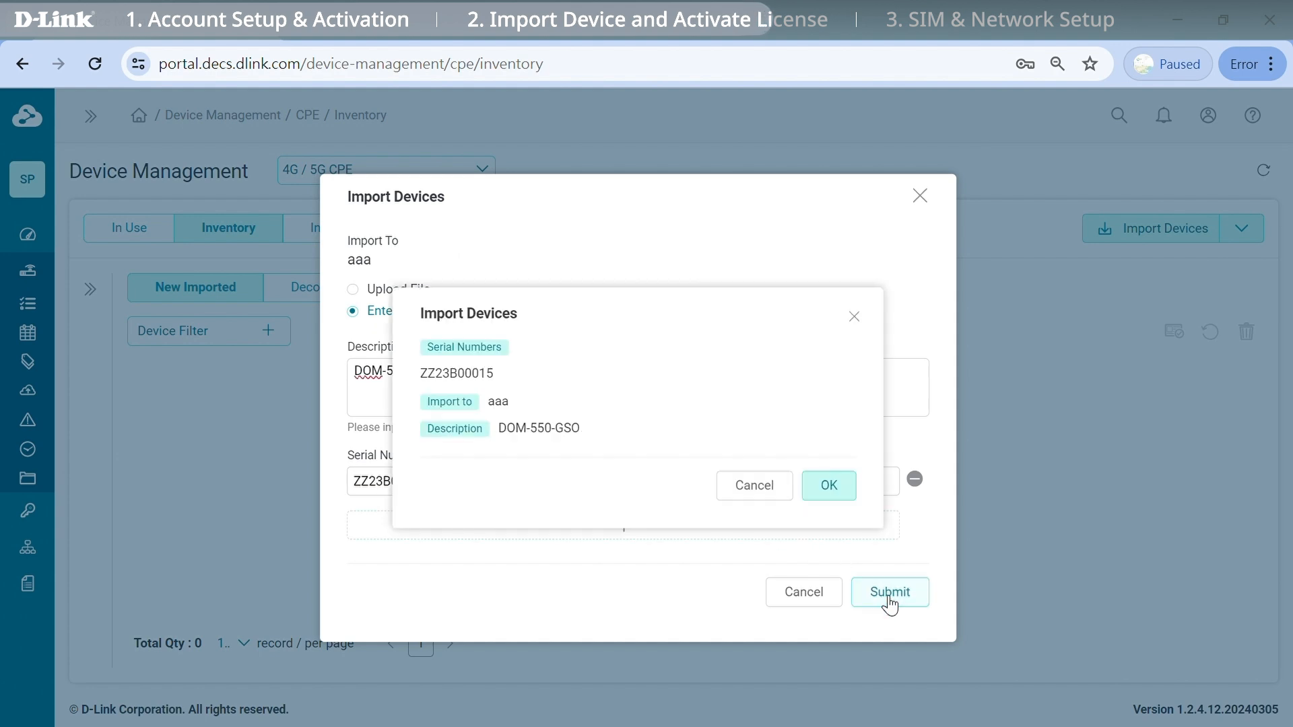
pyautogui.click(829, 485)
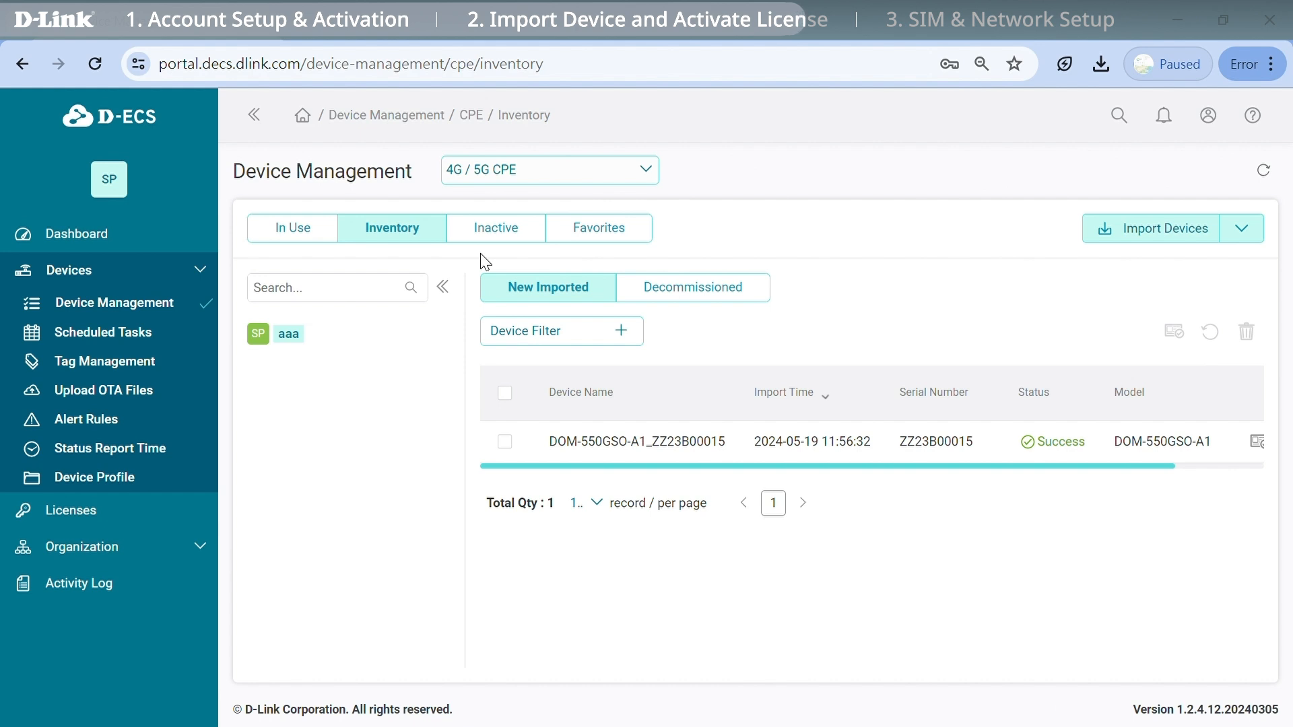
# Activate the imported DOM-550GSO router with a 3-year license and show the In Use list.
pyautogui.moveTo(1002, 466); pyautogui.dragTo(1145, 474)
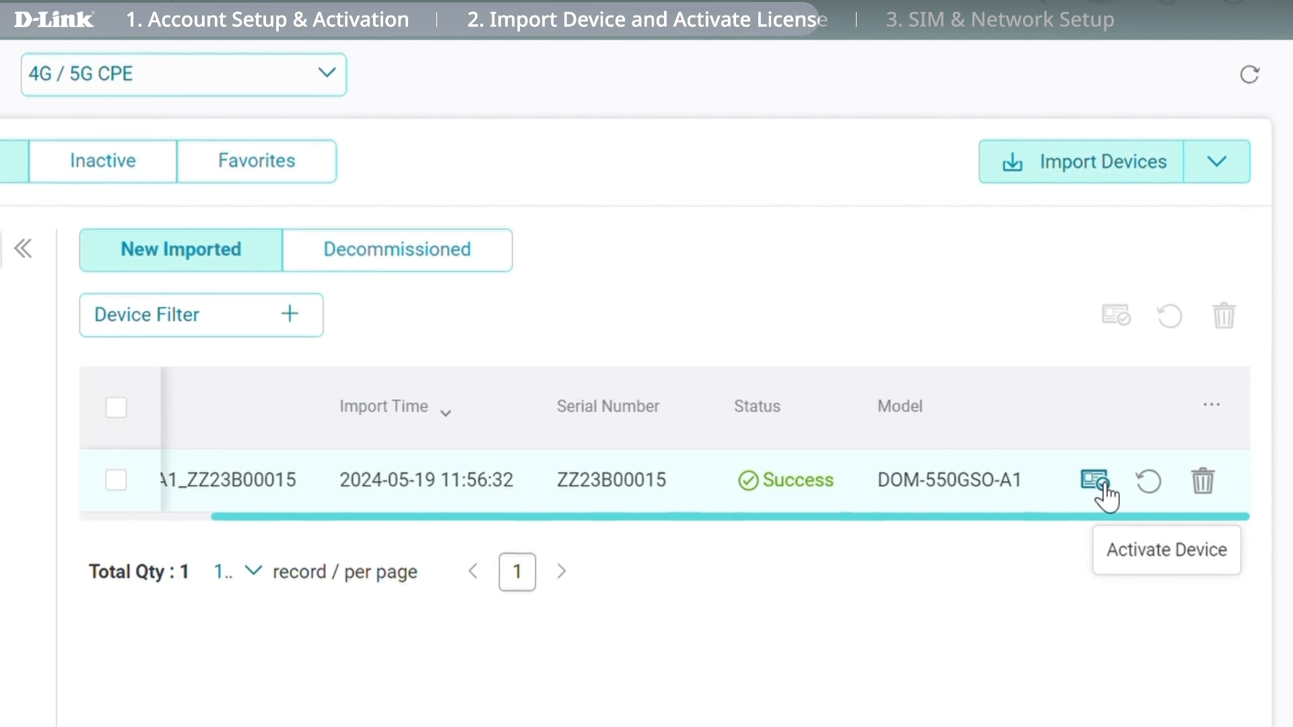
pyautogui.click(1096, 481)
pyautogui.click(381, 414)
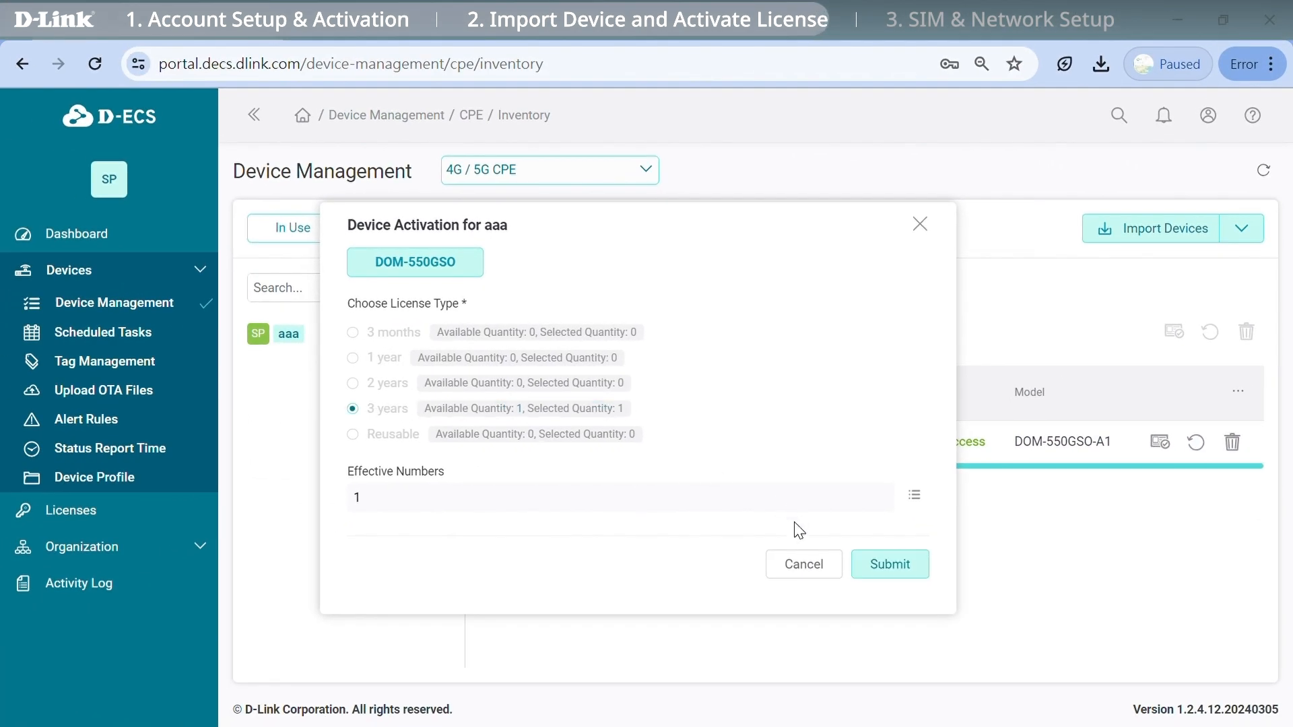
pyautogui.click(900, 567)
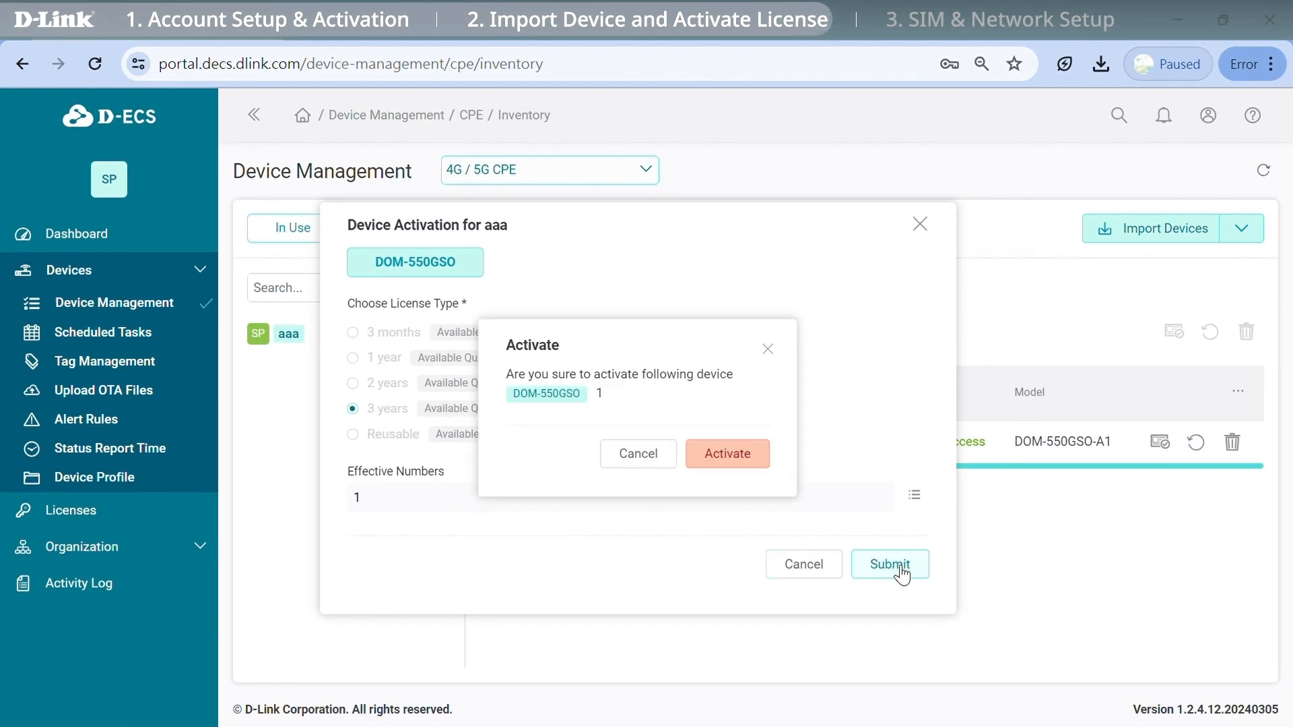
pyautogui.click(763, 469)
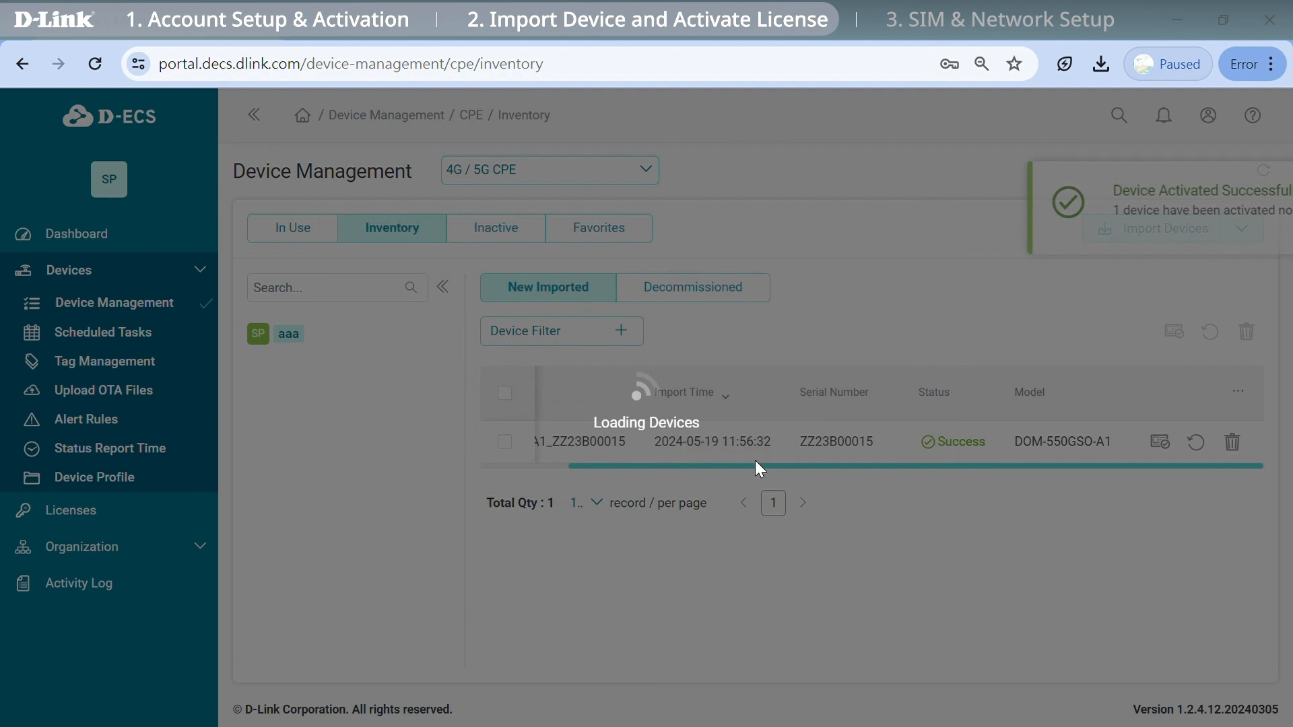
pyautogui.click(293, 232)
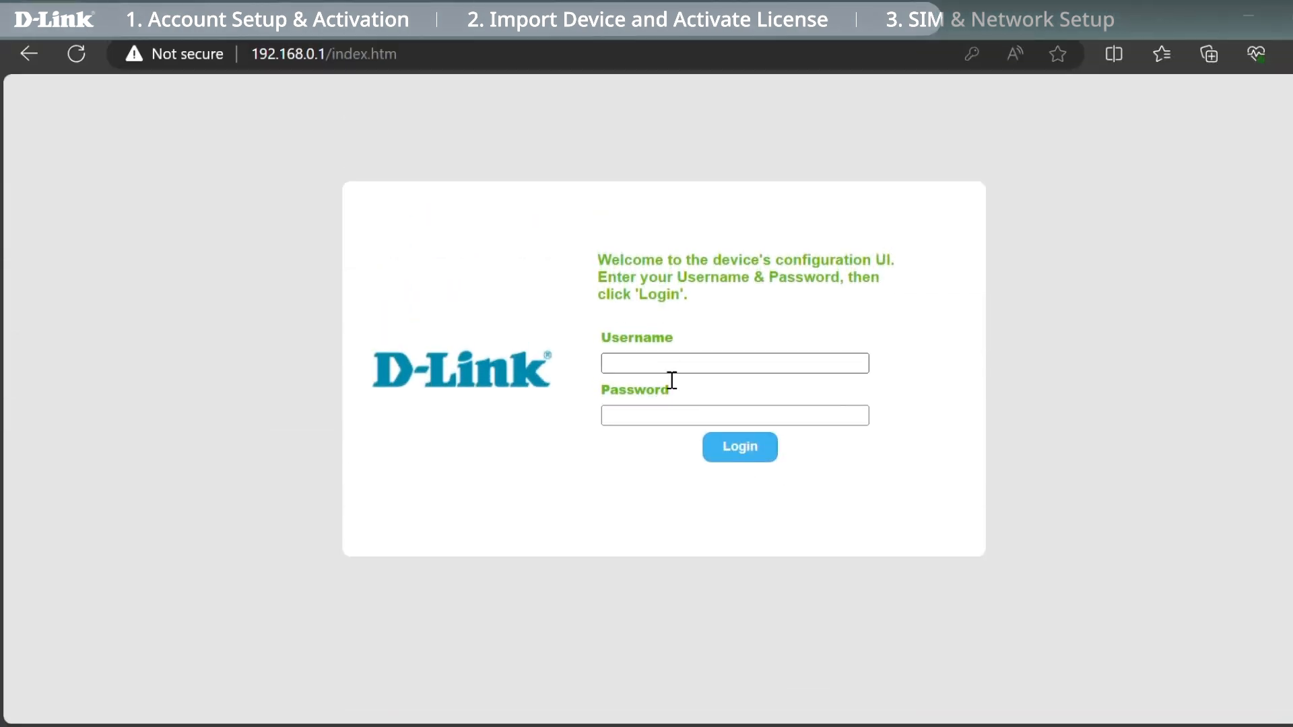
# Log in to the router web UI as admin.
pyautogui.click(672, 369)
pyautogui.write('admin')
pyautogui.press('Tab')
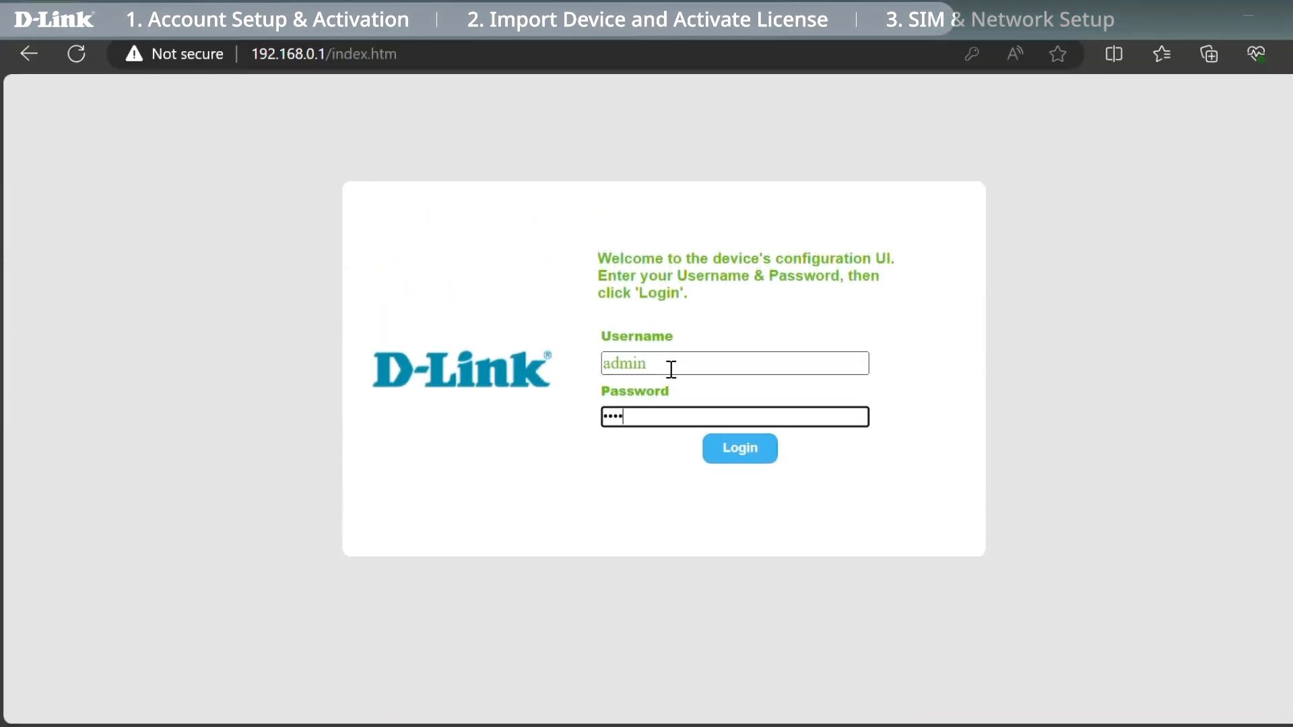
pyautogui.click(738, 449)
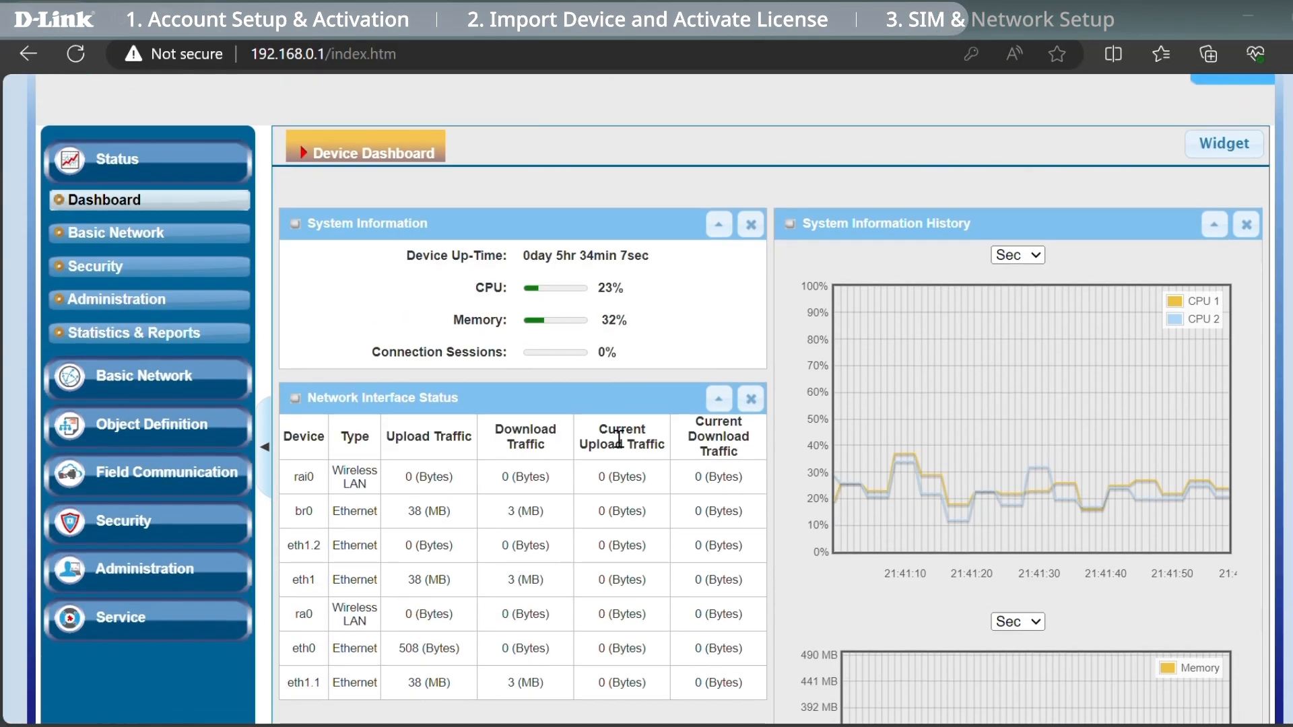
# Enable Device Management under Administration > Configure & Manage and save the setting.
pyautogui.click(230, 572)
pyautogui.click(233, 450)
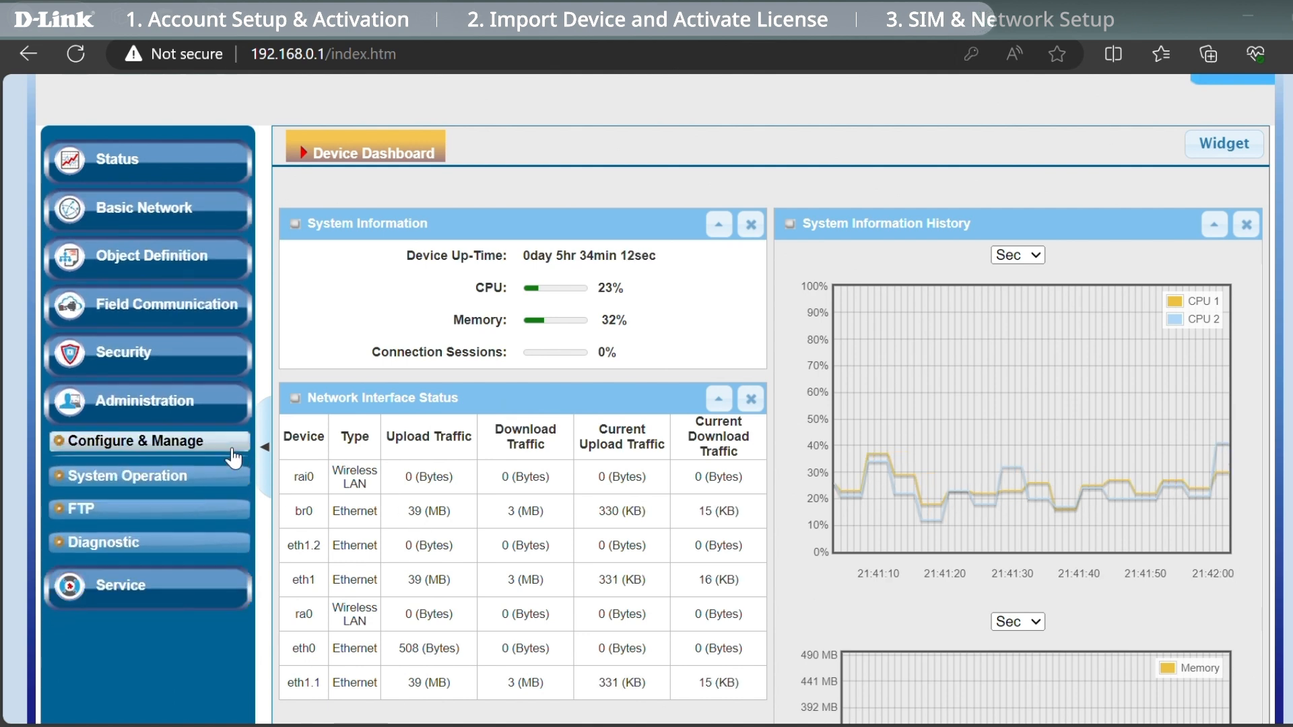
pyautogui.click(236, 494)
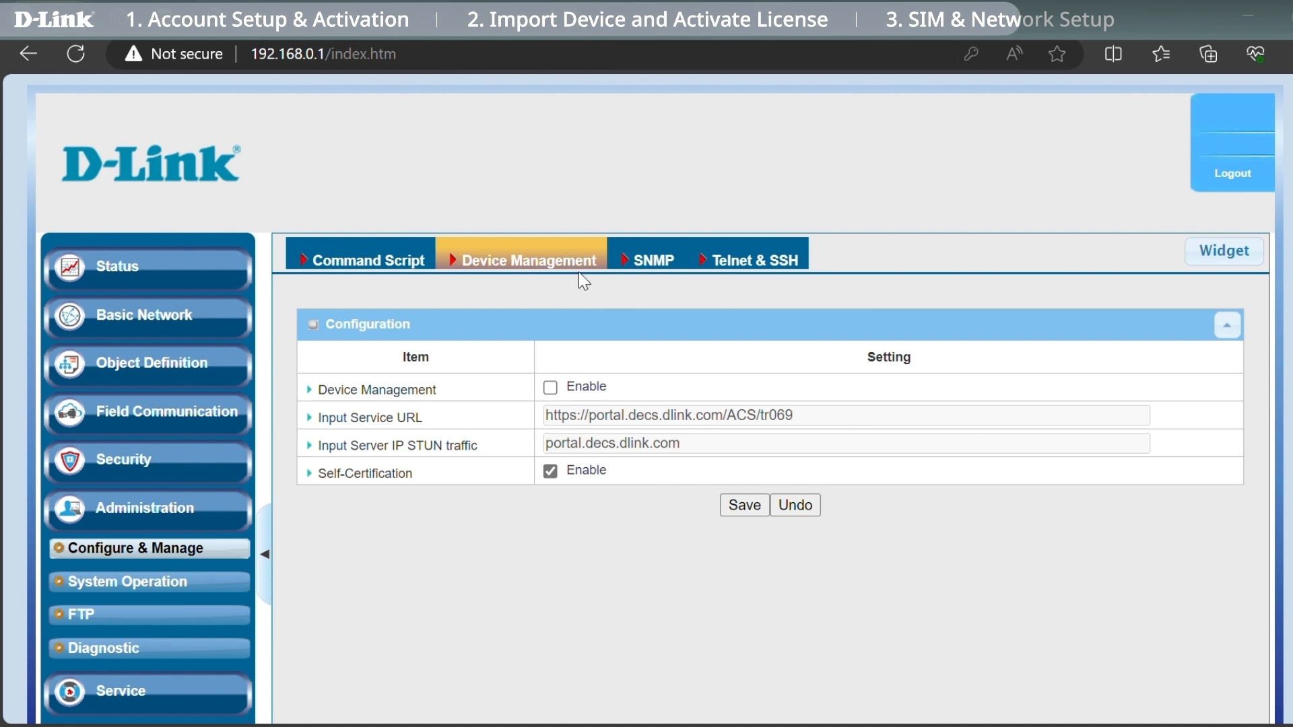
pyautogui.click(550, 389)
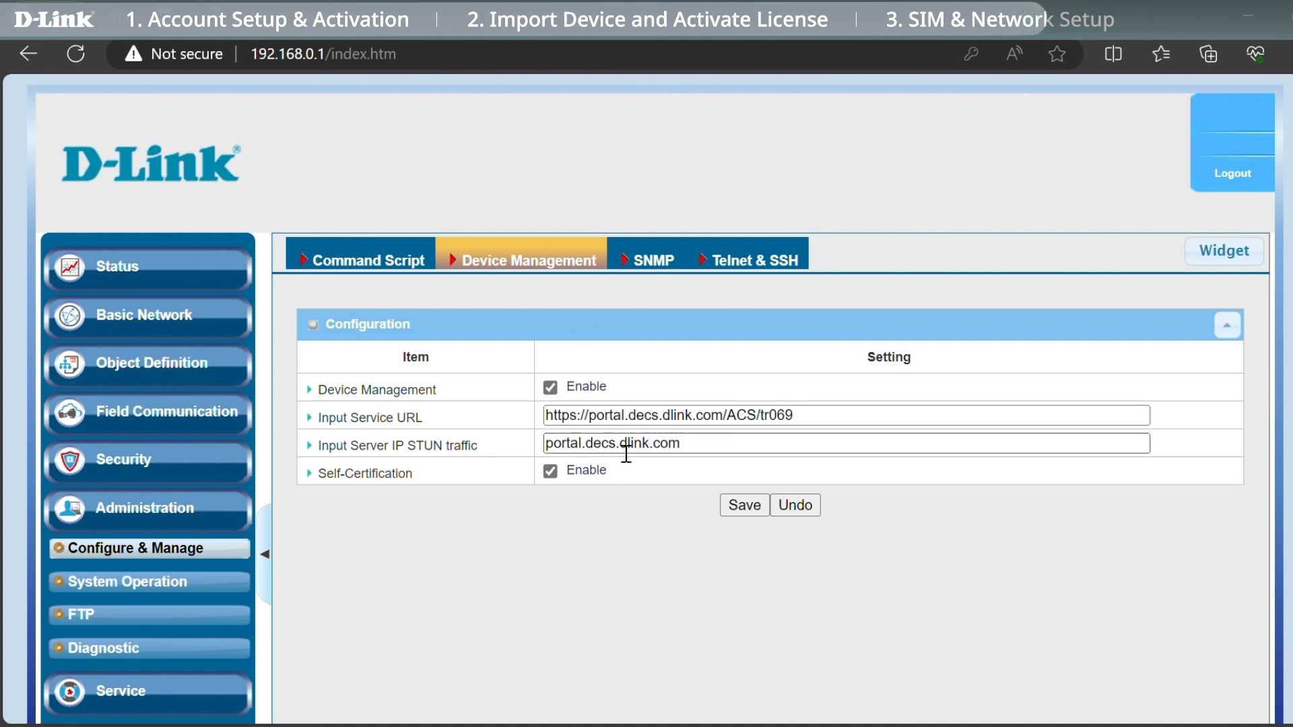
pyautogui.click(761, 511)
pyautogui.click(787, 198)
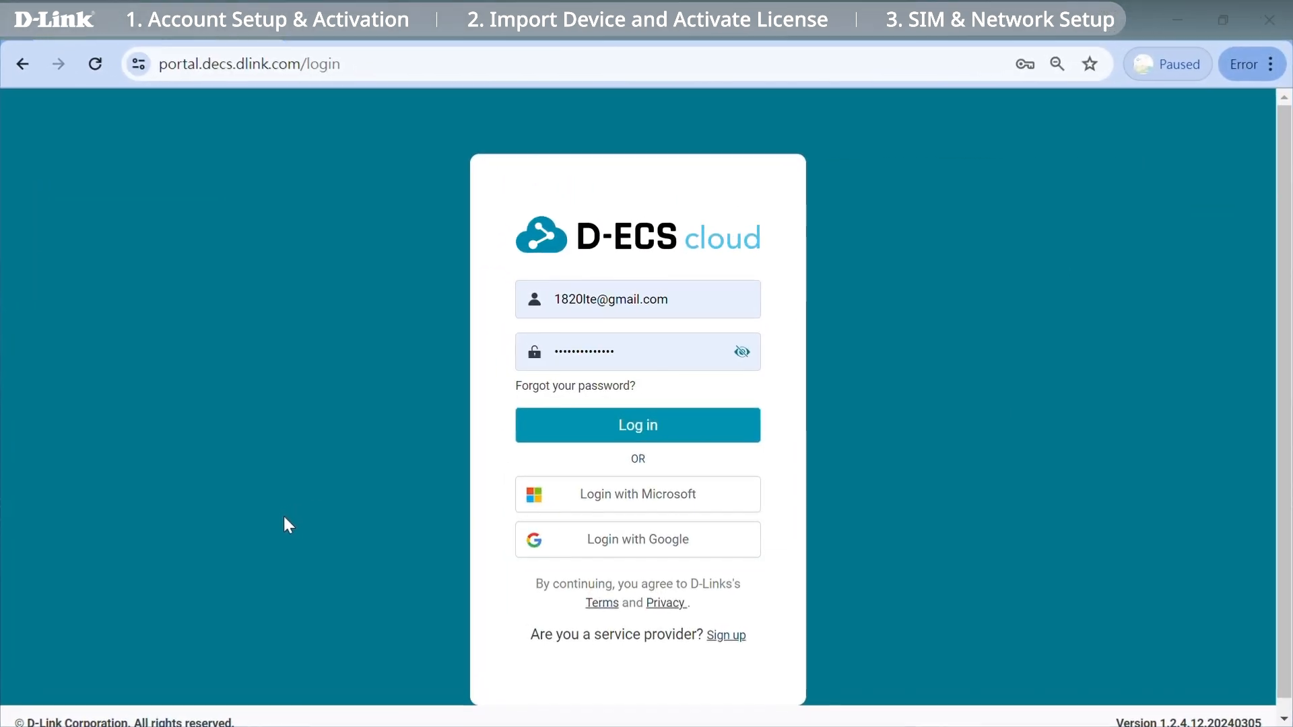
# Log in and review the DOM-550GSO-A1 router's details, including its license ending 2027-05-24.
pyautogui.click(675, 431)
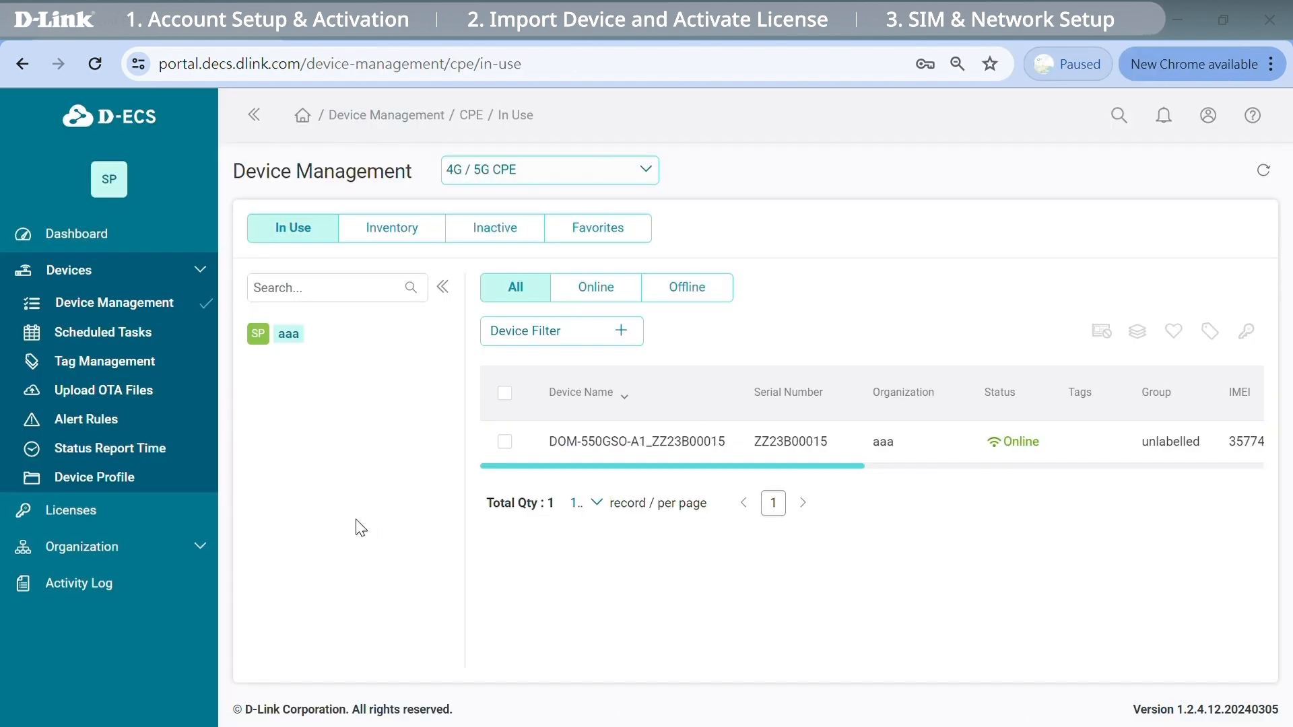
pyautogui.click(504, 442)
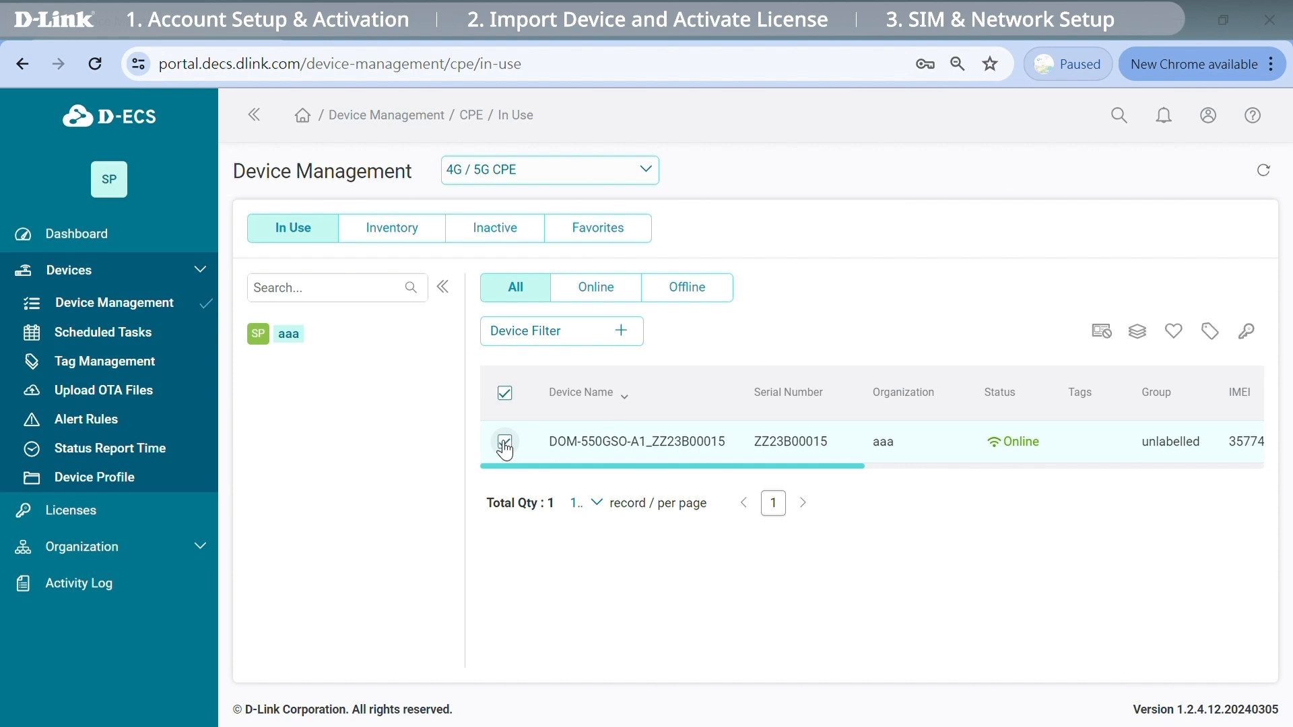
pyautogui.click(1010, 453)
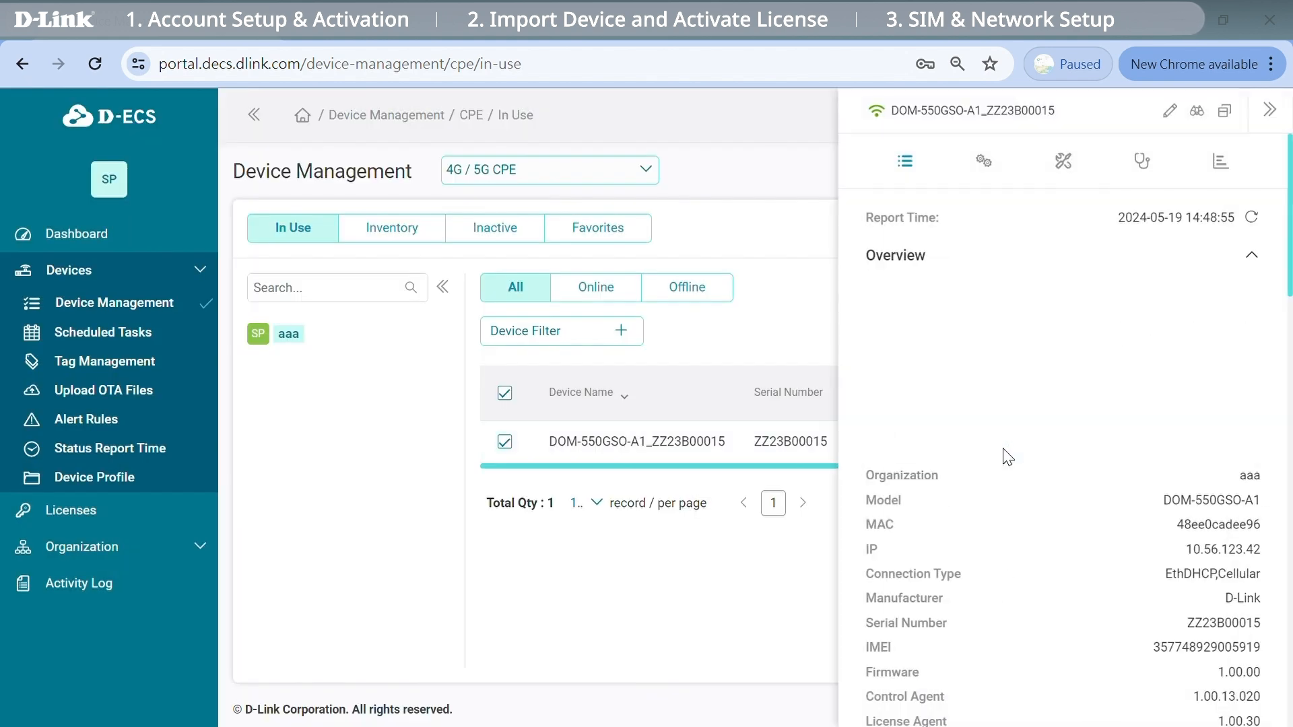
pyautogui.scroll(-5, 1030, 479)
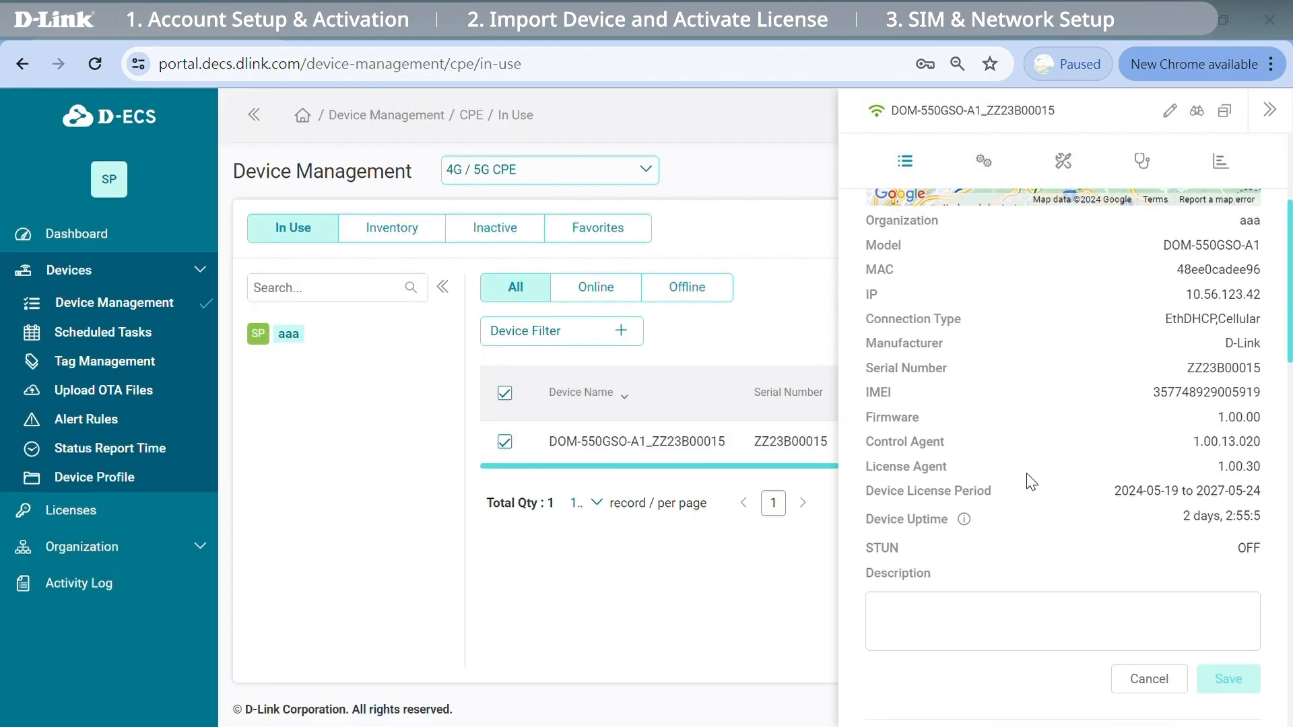
pyautogui.scroll(-10, 1030, 482)
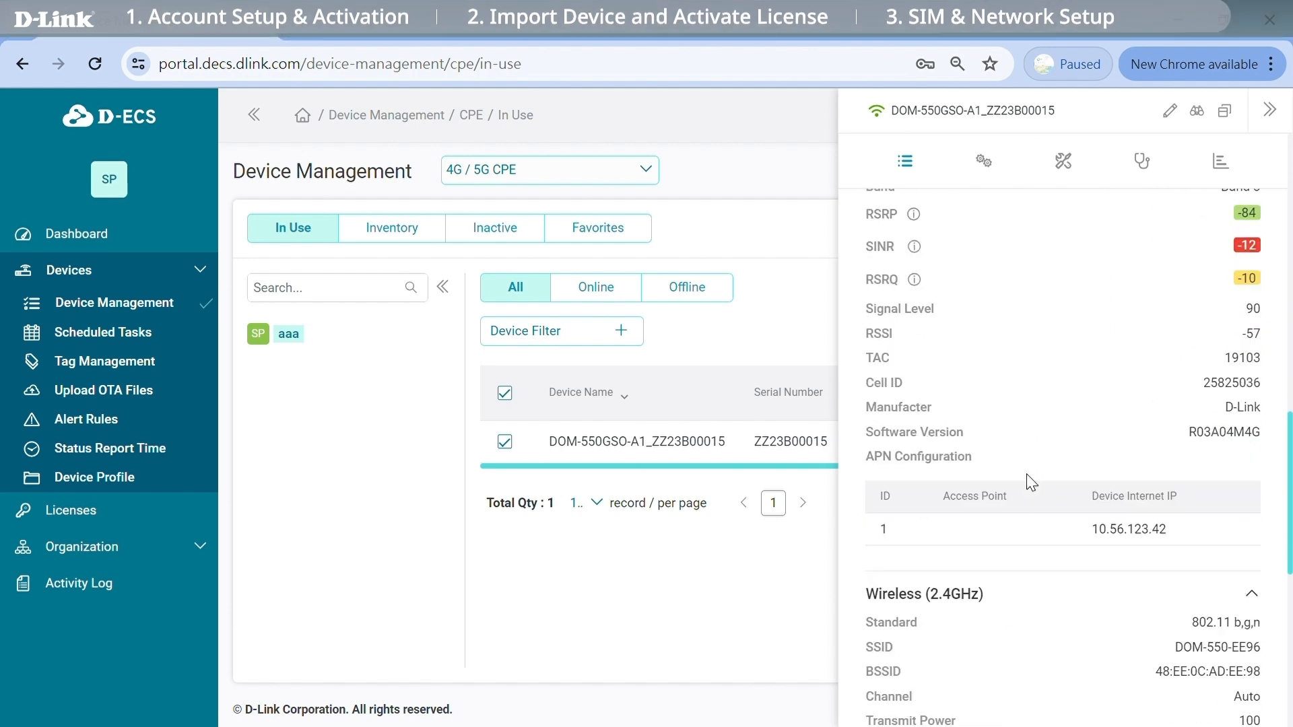
pyautogui.scroll(3, 1031, 482)
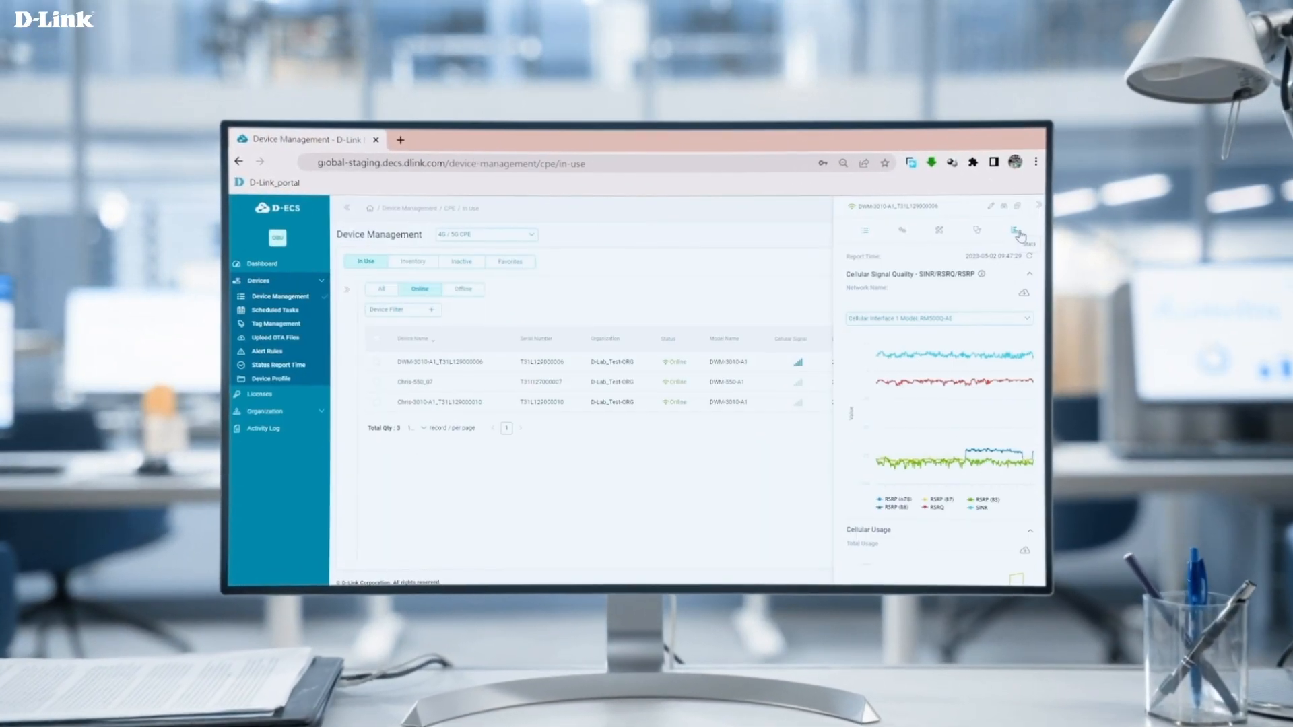
pyautogui.moveTo(917, 362)
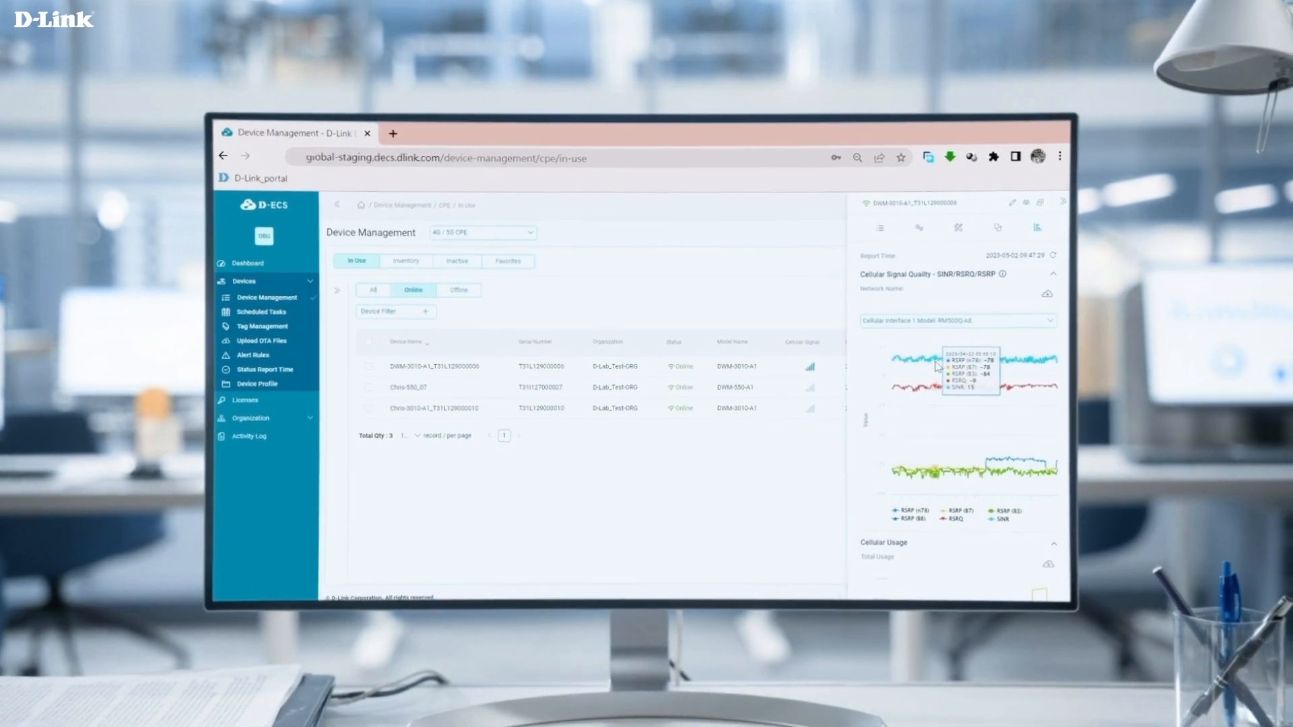